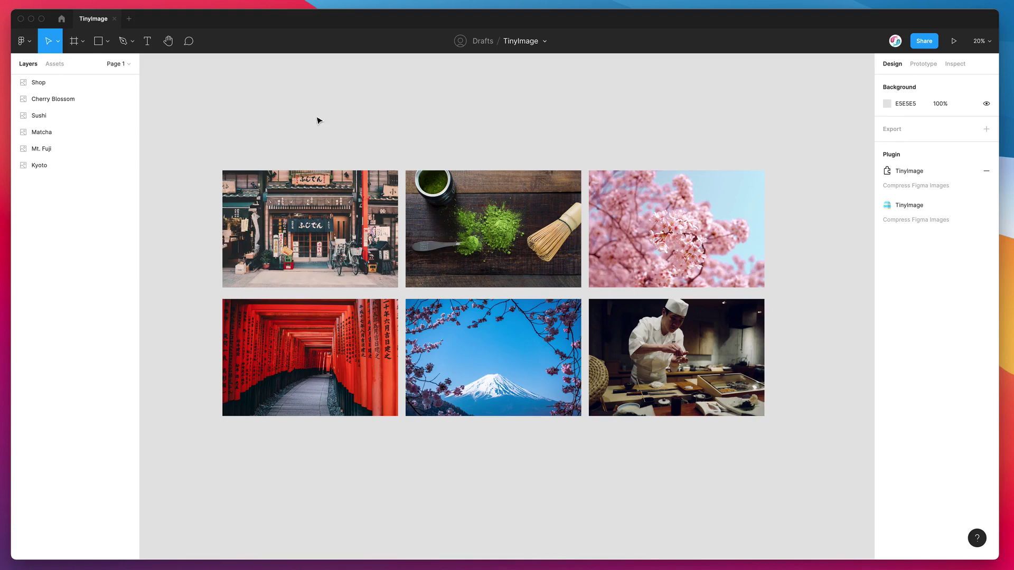
Step: Look up TinyImage in Community, return to the design file, and run TinyImage Compressor from the canvas menu
{"action": "left_click", "coordinate": [62, 20]}
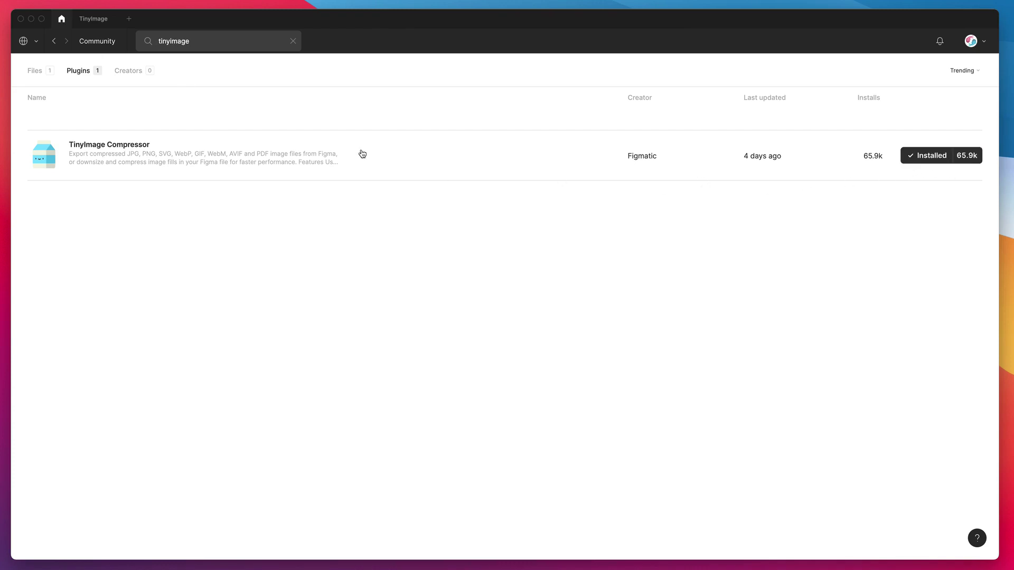
{"action": "left_click", "coordinate": [93, 22]}
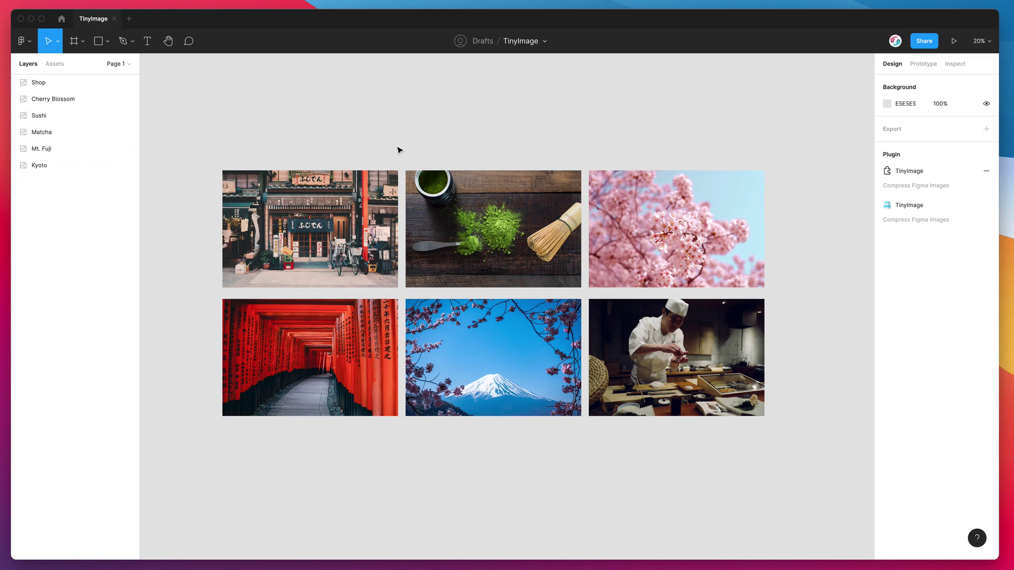
{"action": "right_click", "coordinate": [385, 108]}
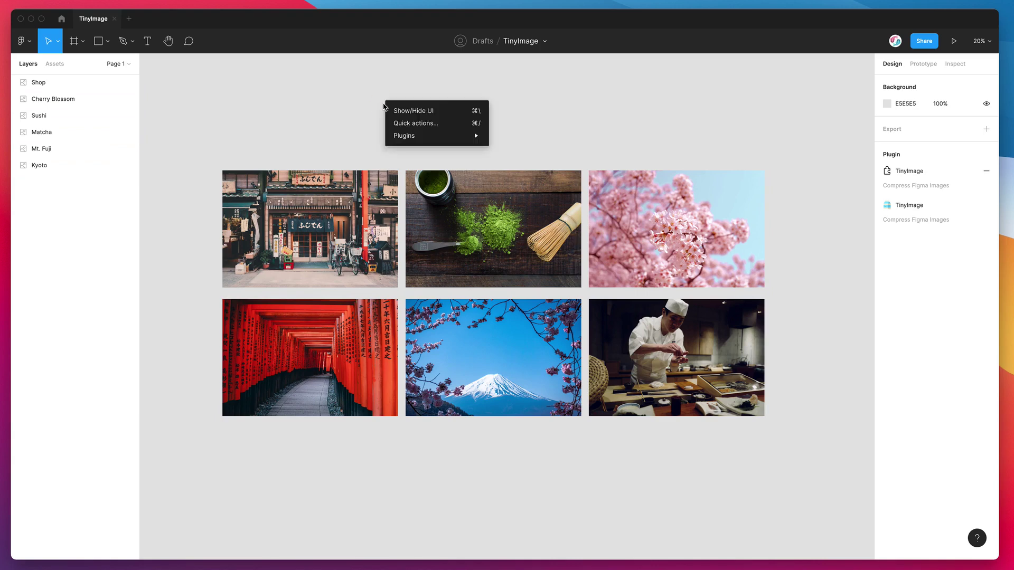
{"action": "mouse_move", "coordinate": [411, 139]}
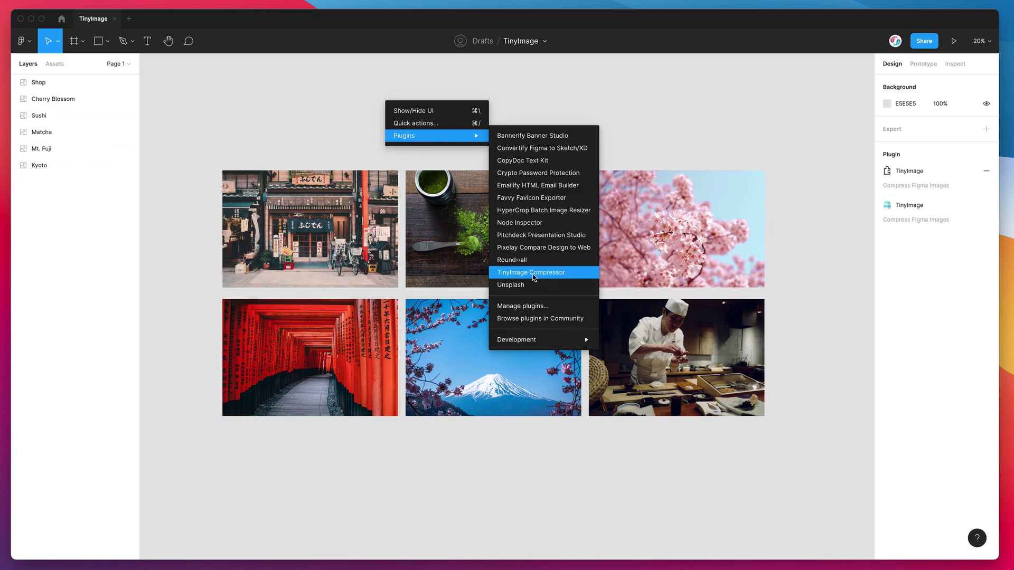
{"action": "left_click", "coordinate": [528, 274]}
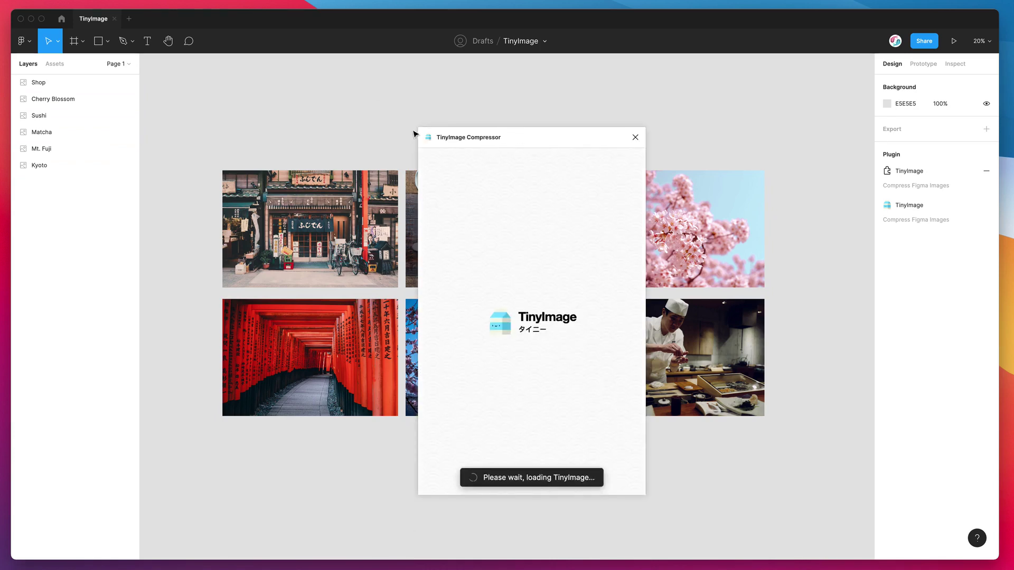
Step: Place the compressor window to the right of the photos and lower the export quality to 75%
{"action": "left_click_drag", "start_coordinate": [531, 143], "coordinate": [716, 116]}
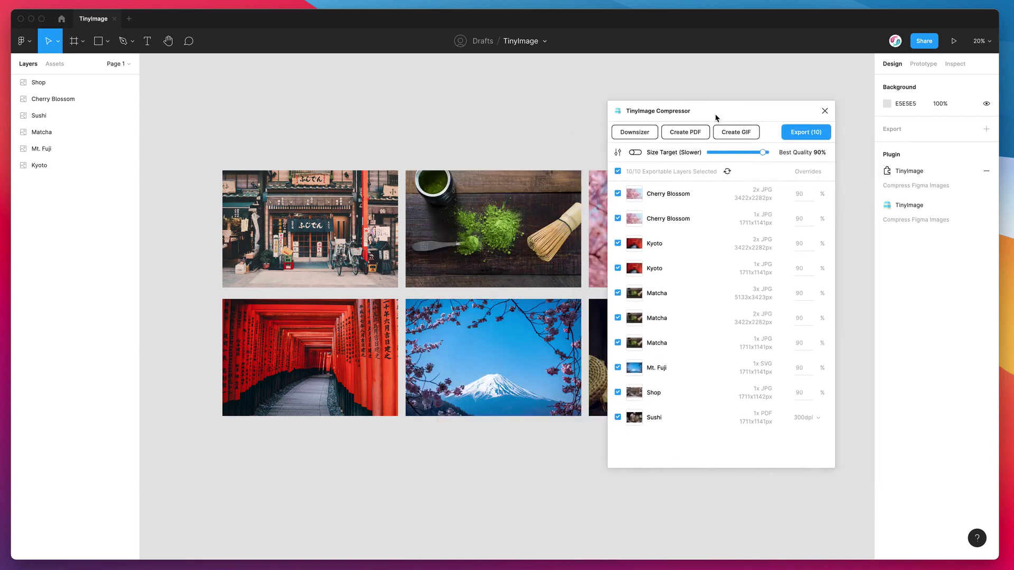
{"action": "scroll", "coordinate": [491, 111], "scroll_direction": "right", "scroll_amount": 3}
{"action": "scroll", "coordinate": [492, 111], "scroll_direction": "left", "scroll_amount": 2}
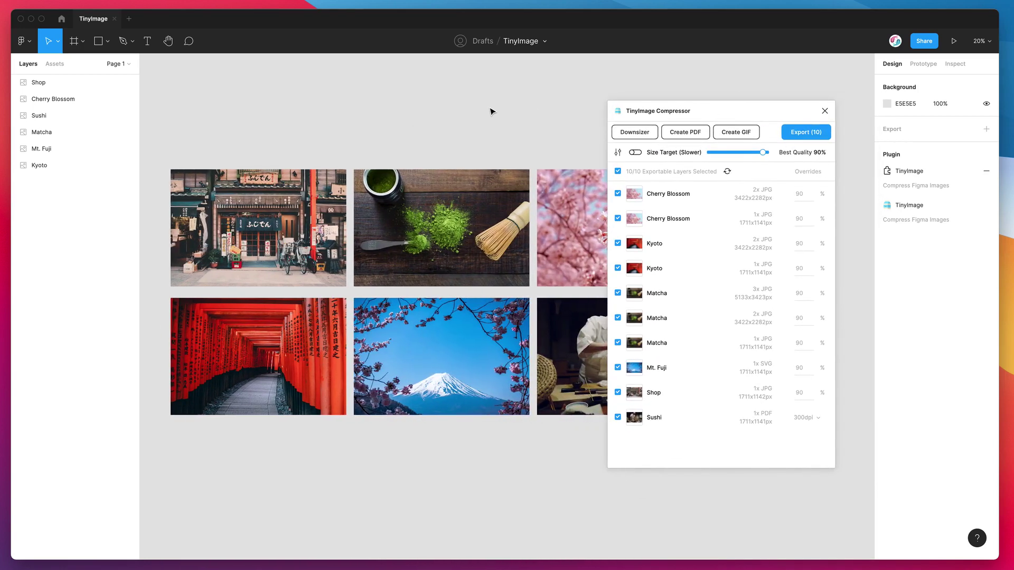
{"action": "scroll", "coordinate": [491, 117], "scroll_direction": "right", "scroll_amount": 2}
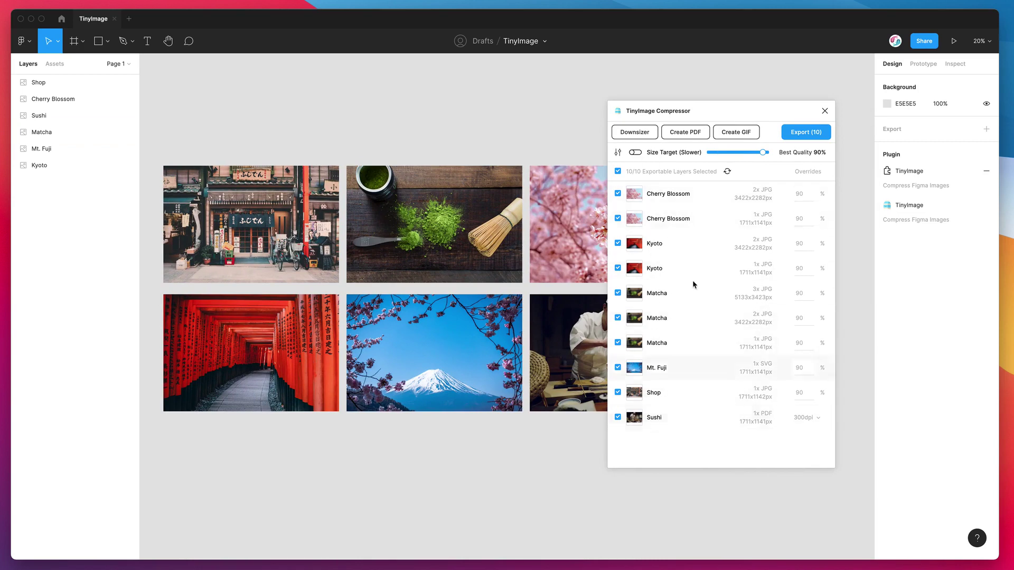
{"action": "left_click_drag", "start_coordinate": [696, 116], "coordinate": [710, 101]}
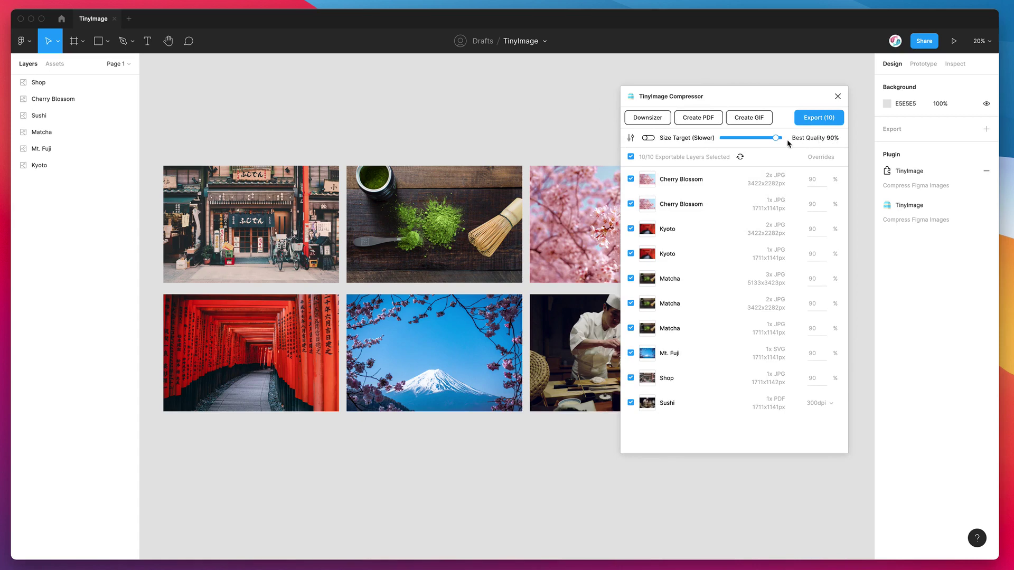
{"action": "mouse_move", "coordinate": [776, 137]}
{"action": "left_mouse_down"}
{"action": "mouse_move", "coordinate": [750, 138]}
{"action": "mouse_move", "coordinate": [777, 138]}
{"action": "left_mouse_up"}
{"action": "left_click", "coordinate": [668, 141]}
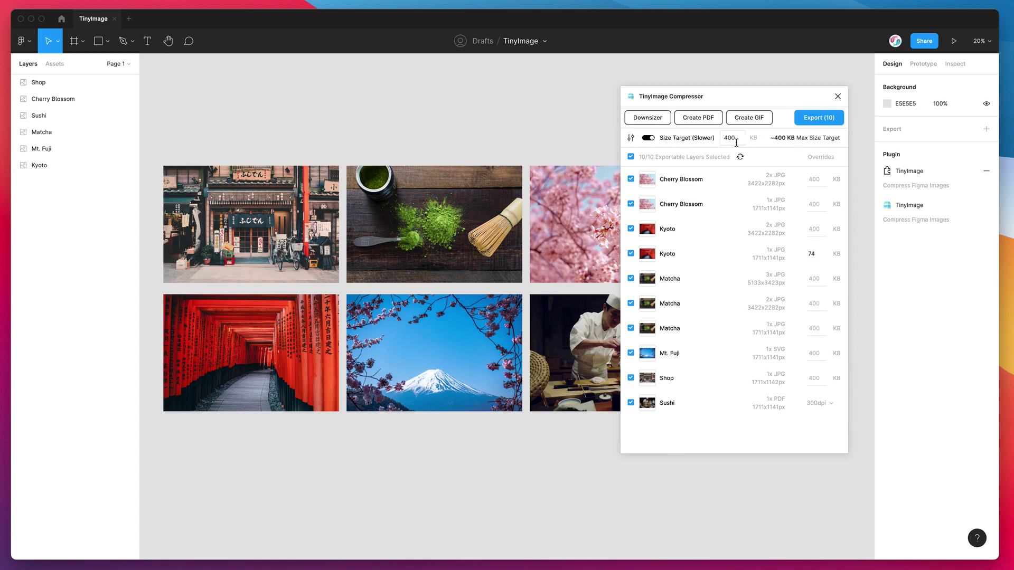
{"action": "left_click", "coordinate": [738, 138]}
{"action": "key", "text": "BackSpace"}
{"action": "left_click", "coordinate": [816, 254]}
{"action": "key", "text": "BackSpace"}
{"action": "left_click", "coordinate": [677, 141]}
{"action": "left_click", "coordinate": [674, 141]}
{"action": "left_click", "coordinate": [695, 139]}
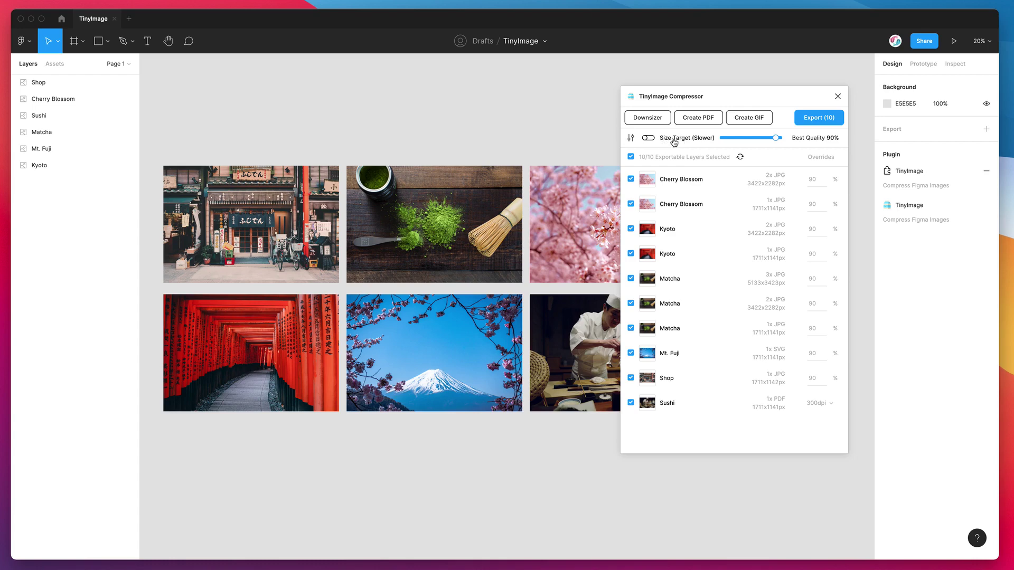
{"action": "left_click", "coordinate": [682, 141]}
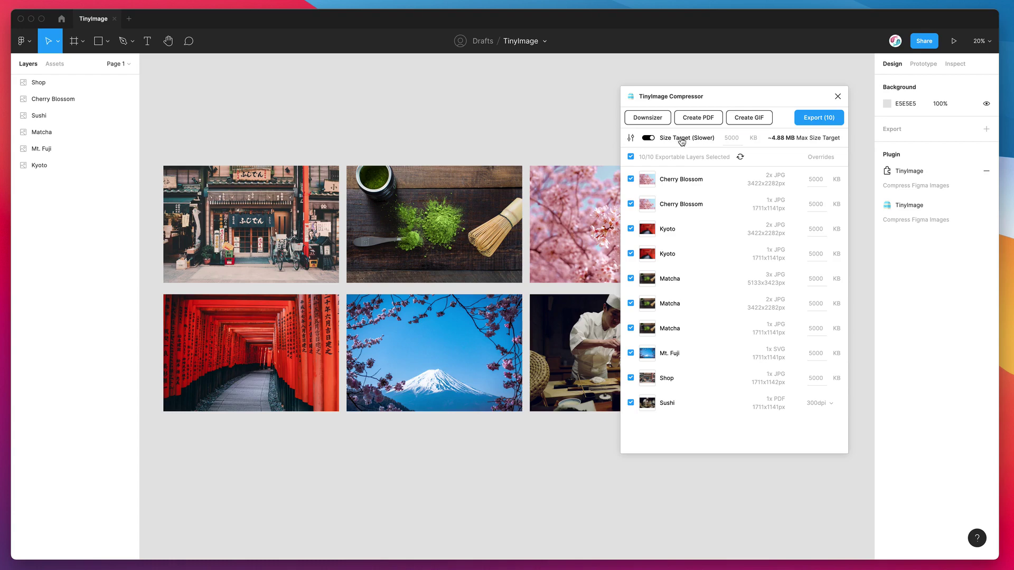
{"action": "left_click", "coordinate": [734, 141]}
{"action": "left_click", "coordinate": [665, 139]}
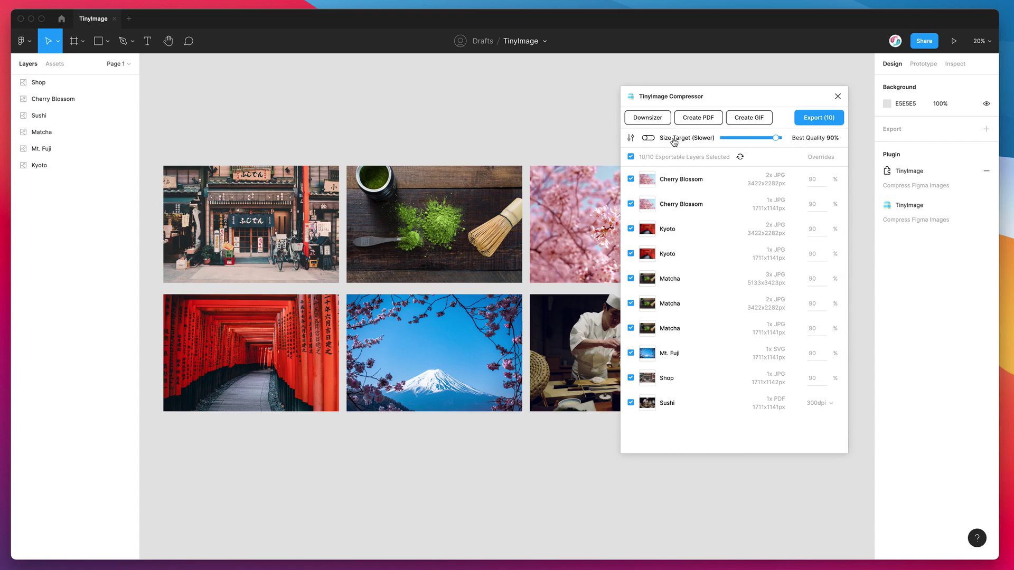
Step: Deselect all layers, then select only the 2x and 1x Cherry Blossom and Kyoto layers
{"action": "left_click", "coordinate": [630, 157]}
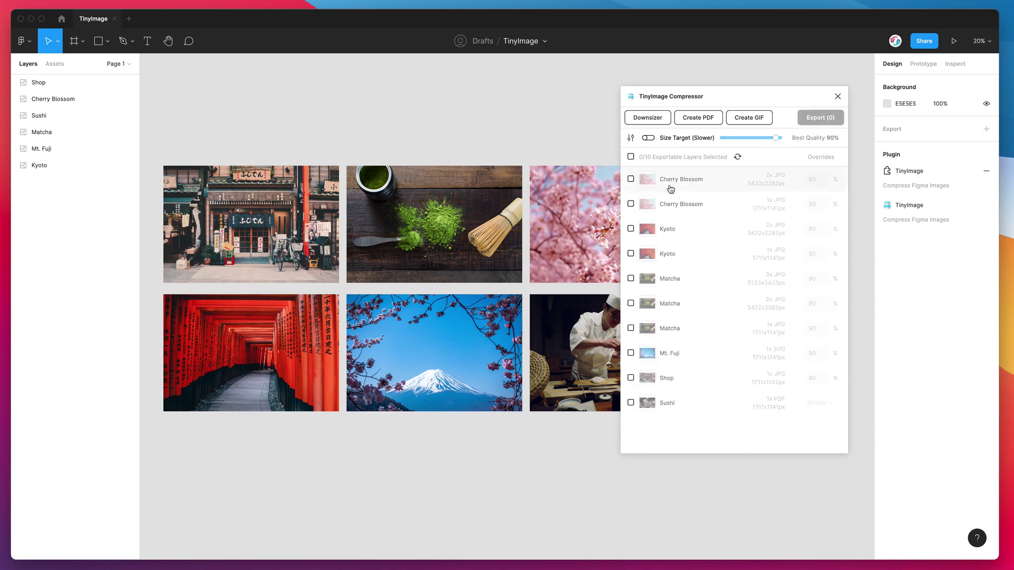
{"action": "left_click", "coordinate": [673, 180]}
{"action": "left_click", "coordinate": [673, 203]}
{"action": "left_click", "coordinate": [666, 229]}
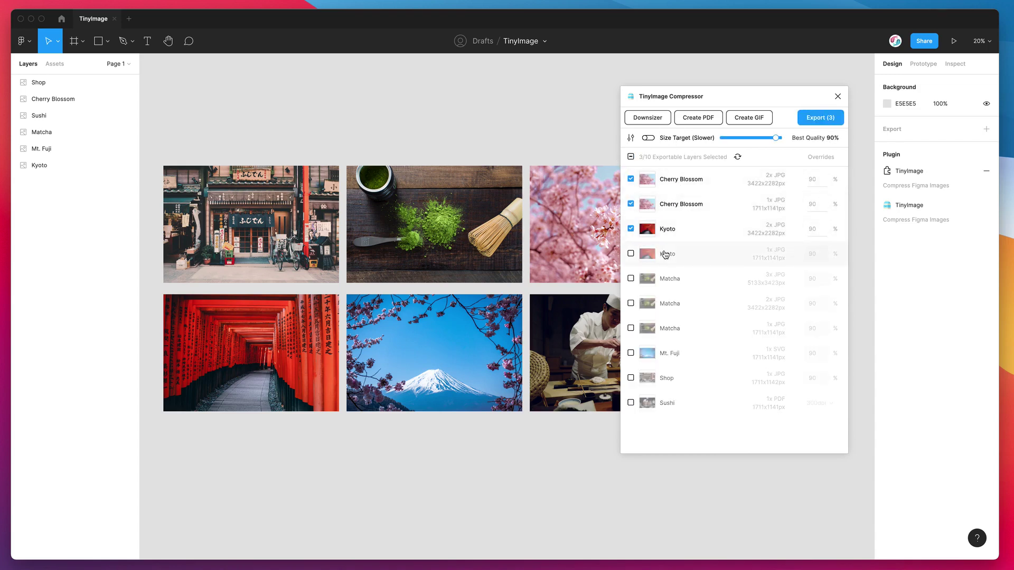
{"action": "left_click", "coordinate": [666, 256]}
Step: Export the four compressed images to the Desktop and close the compressor results
{"action": "left_click", "coordinate": [811, 117]}
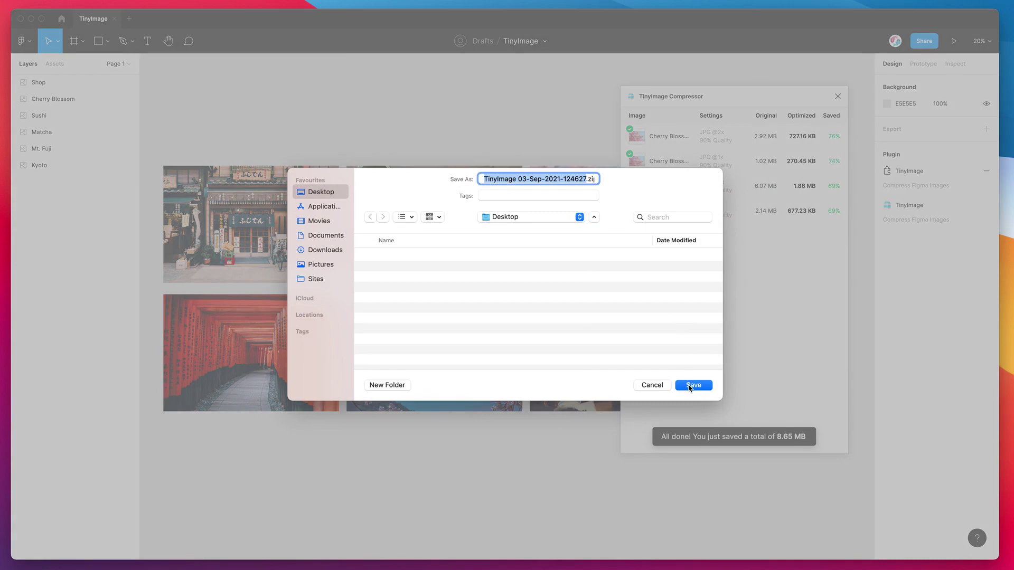
{"action": "left_click", "coordinate": [690, 385]}
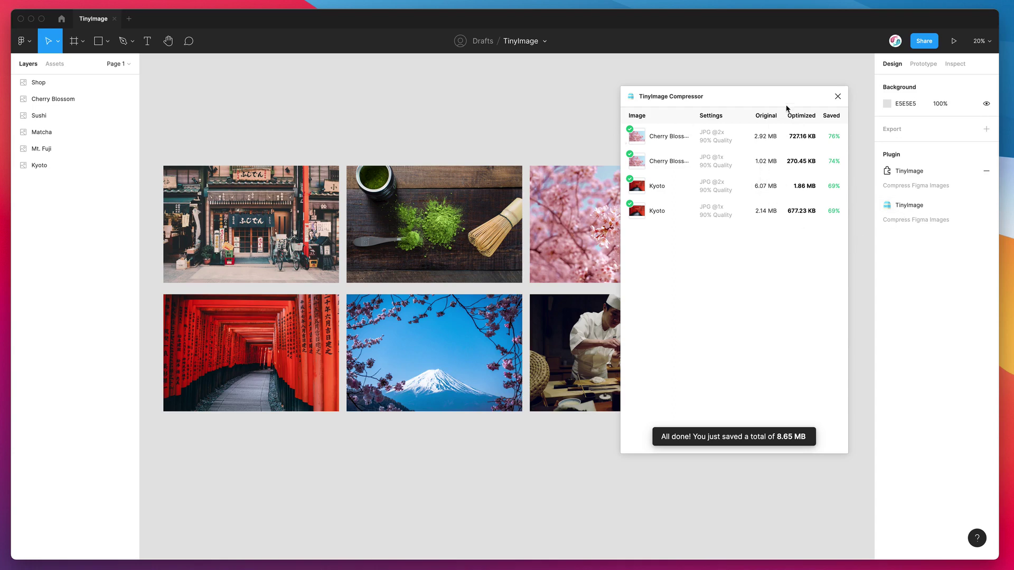
{"action": "left_click", "coordinate": [838, 97]}
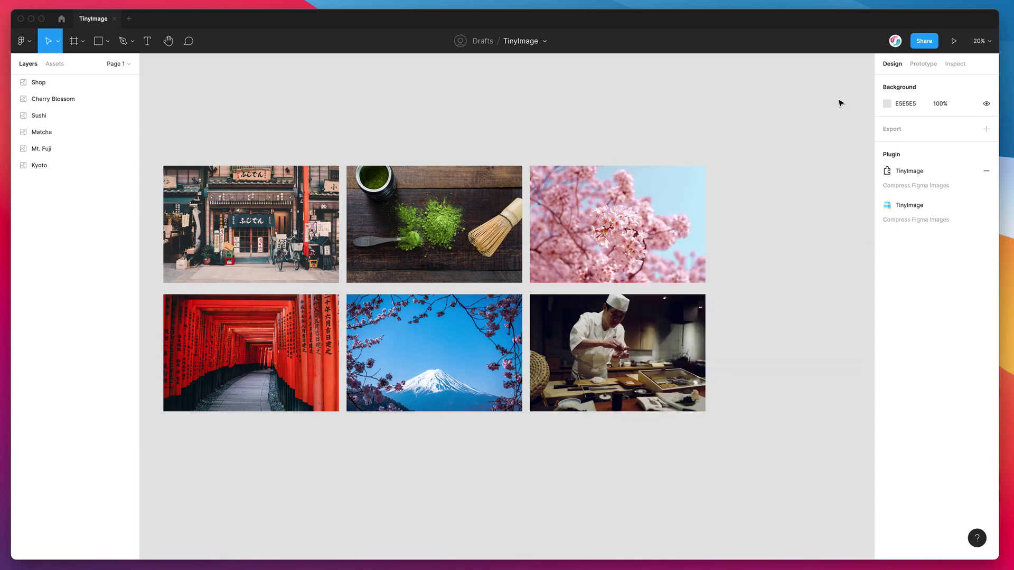
Step: Reopen TinyImage Compressor from the Design panel and turn on the 5000 KB size target
{"action": "left_click", "coordinate": [900, 206]}
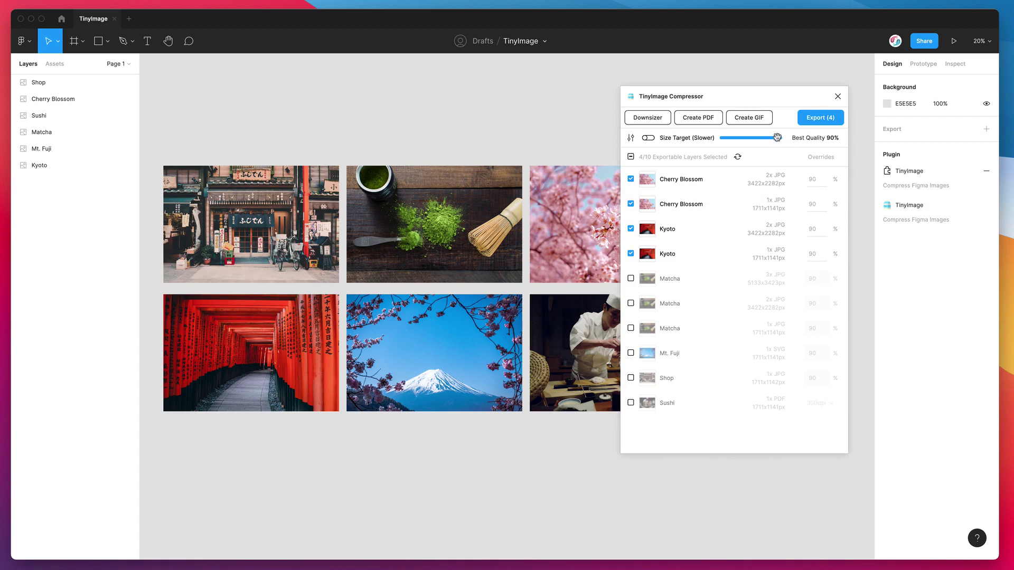
{"action": "left_click", "coordinate": [668, 139]}
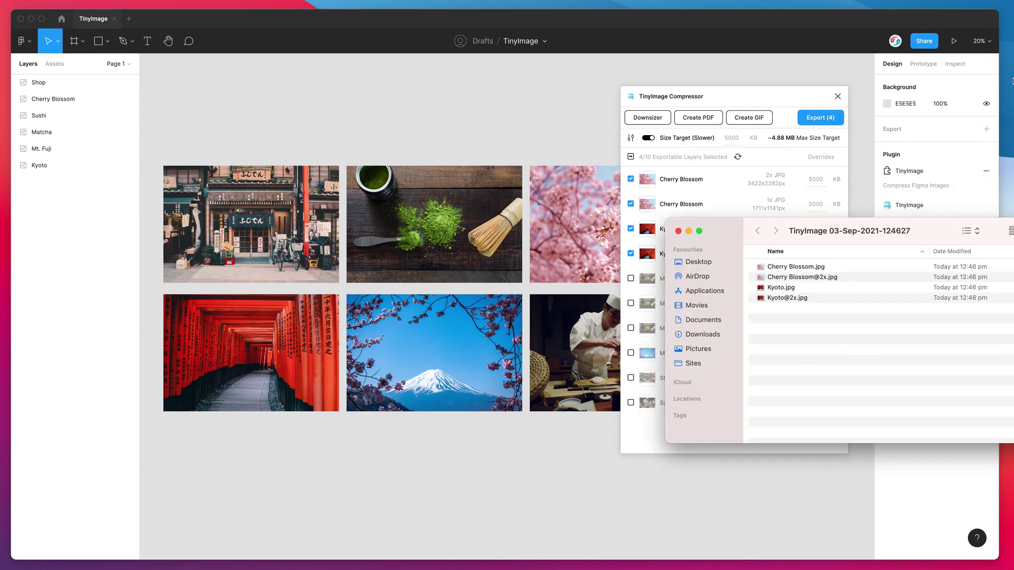
{"action": "left_click_drag", "start_coordinate": [918, 235], "coordinate": [495, 159]}
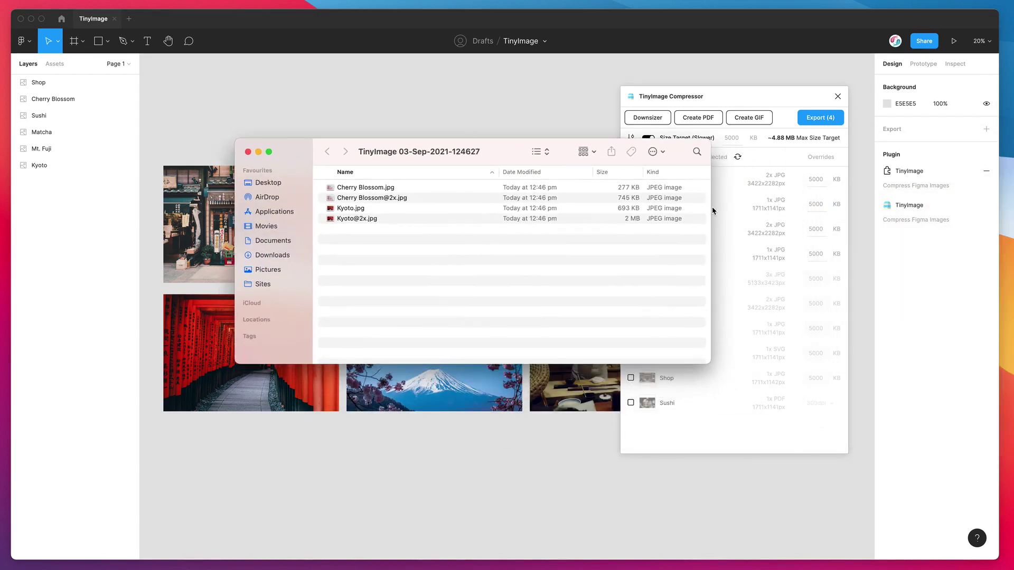
{"action": "left_click_drag", "start_coordinate": [711, 208], "coordinate": [607, 204]}
{"action": "left_click_drag", "start_coordinate": [478, 153], "coordinate": [418, 142]}
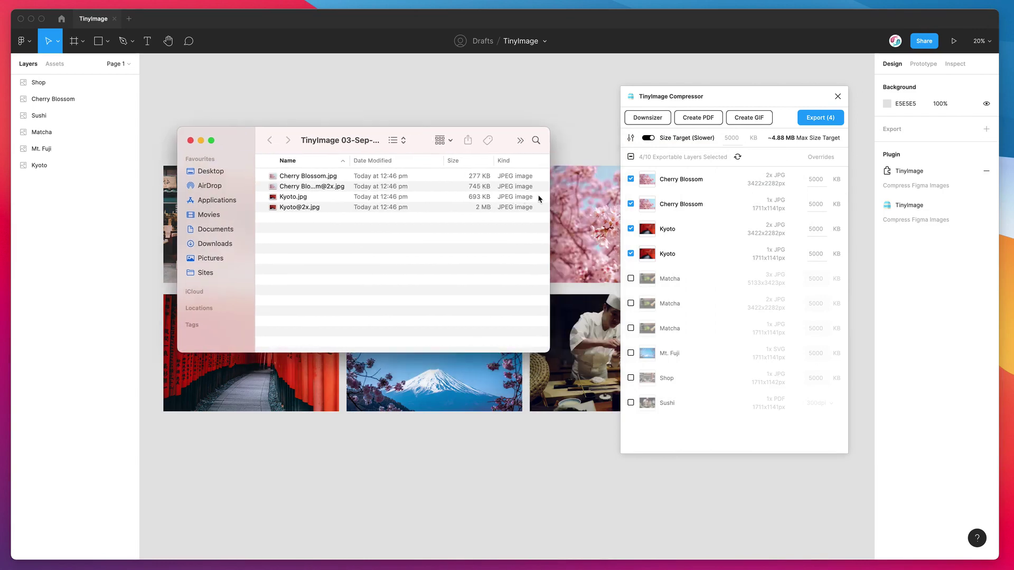
{"action": "left_click_drag", "start_coordinate": [550, 192], "coordinate": [598, 193]}
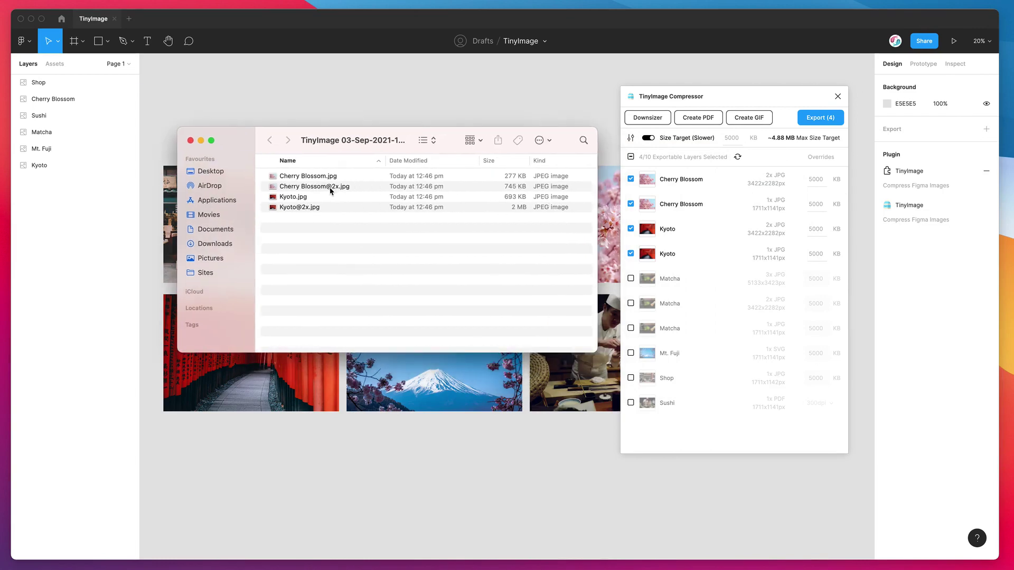
{"action": "key", "text": "Up"}
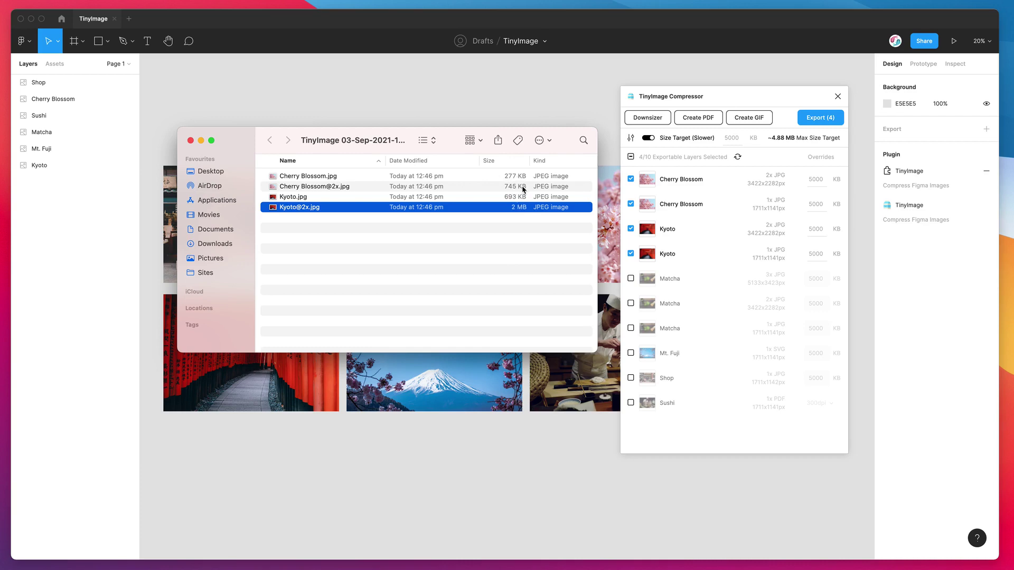
{"action": "left_click", "coordinate": [732, 139]}
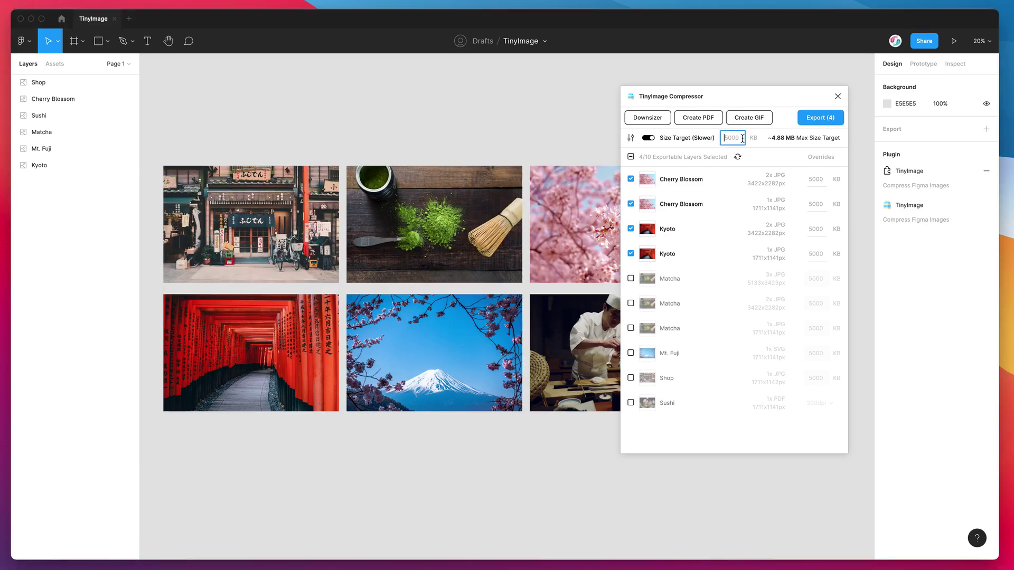
Step: Set the overall size target to 500 KB and check Cherry Blossom.jpg's size in Finder
{"action": "type", "text": "500"}
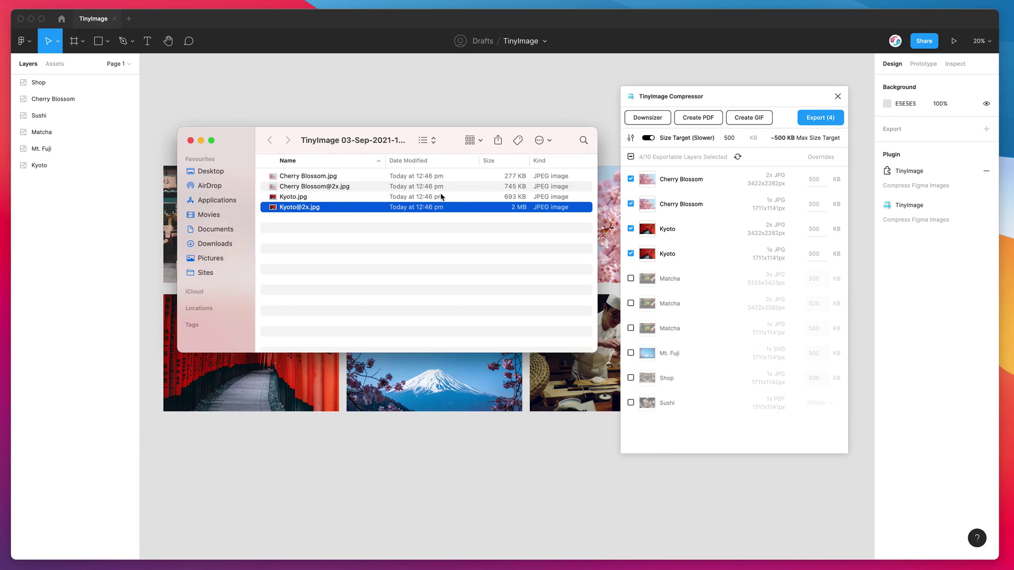
{"action": "left_click", "coordinate": [416, 178]}
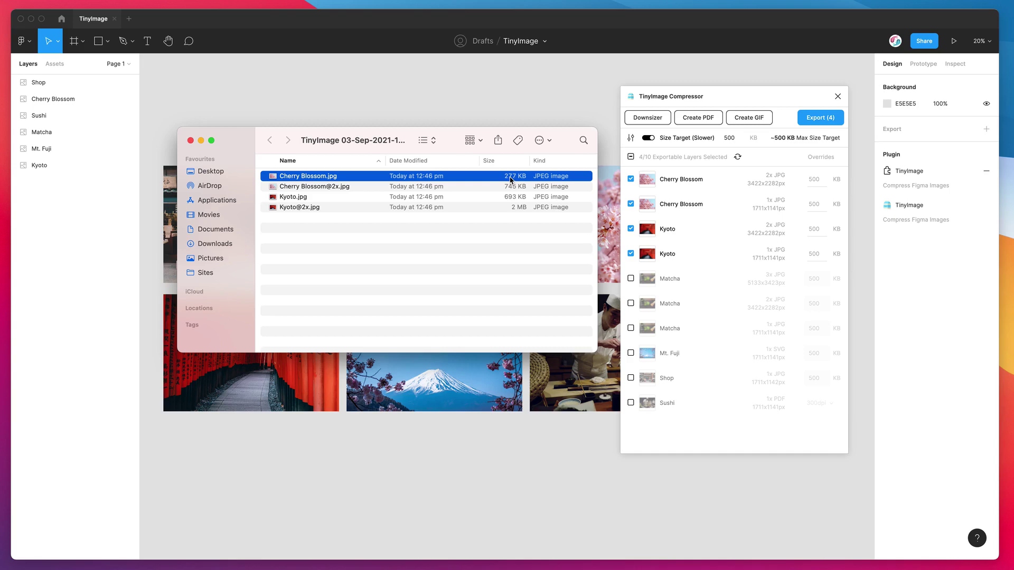
{"action": "left_click", "coordinate": [814, 204]}
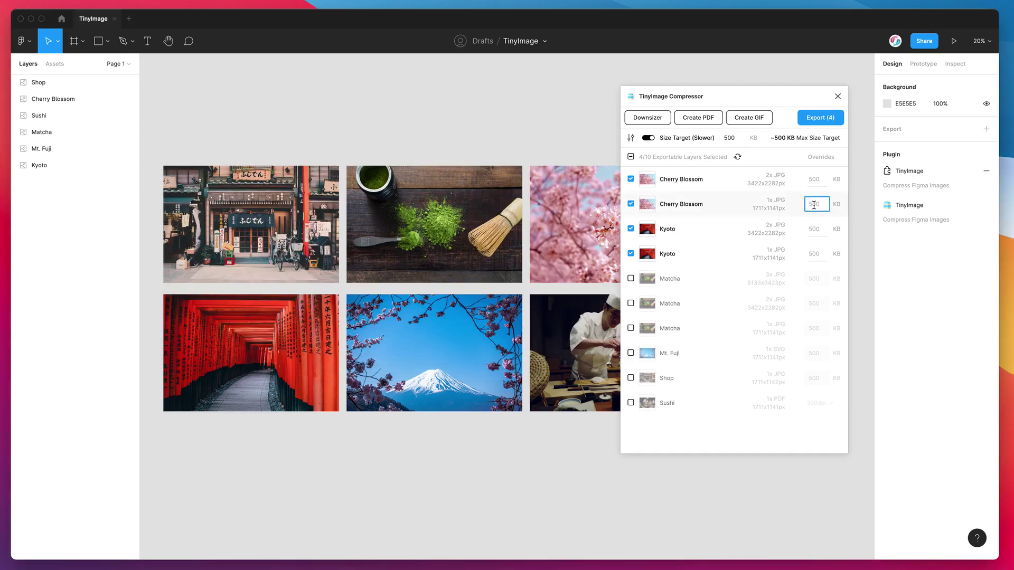
Step: Enter a 200 KB override target for the 1x Cherry Blossom layer
{"action": "type", "text": "200"}
Step: Export the four layers with the 500 KB and 200 KB targets and wait for compression
{"action": "left_click", "coordinate": [812, 119]}
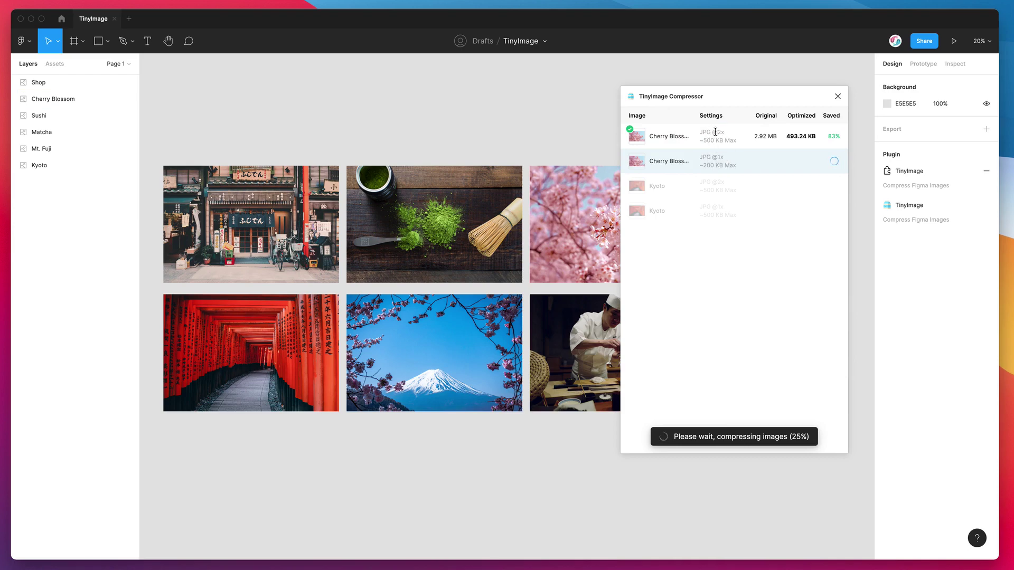
{"action": "left_click", "coordinate": [586, 210]}
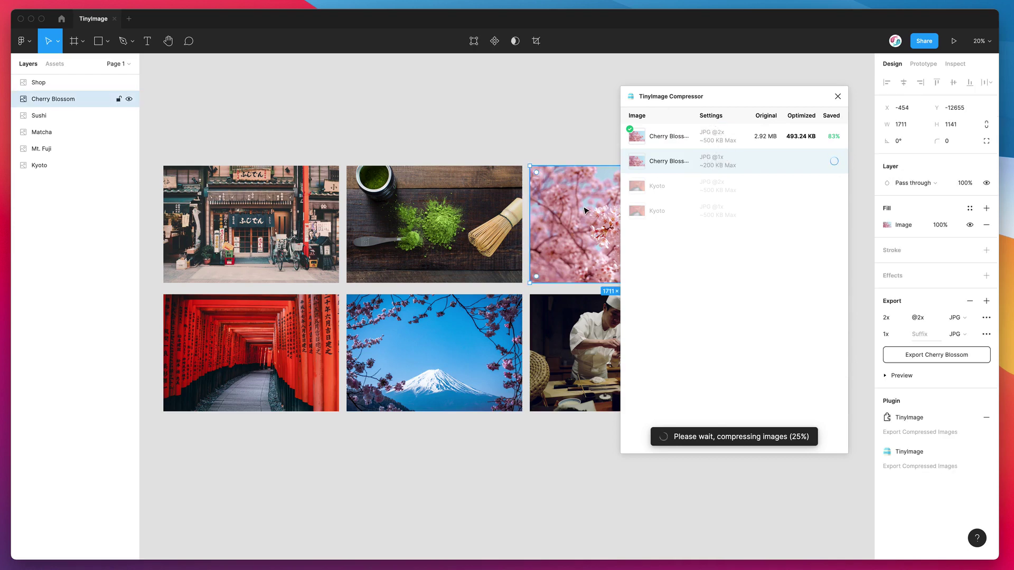
{"action": "scroll", "coordinate": [584, 210], "scroll_direction": "right", "scroll_amount": 5}
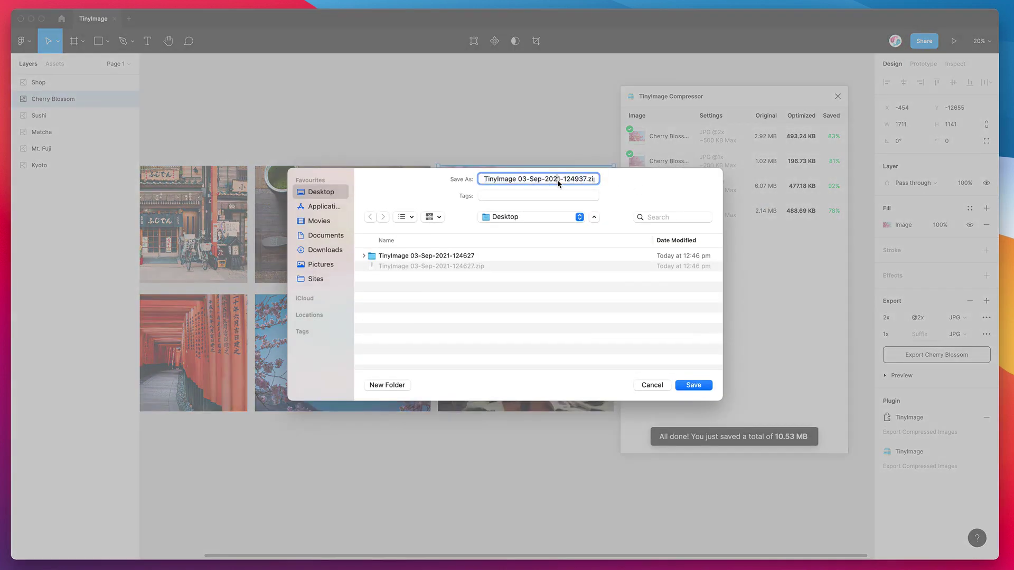
Step: Save the zip archive and stack the new exports window above the older exports window
{"action": "left_click", "coordinate": [693, 385]}
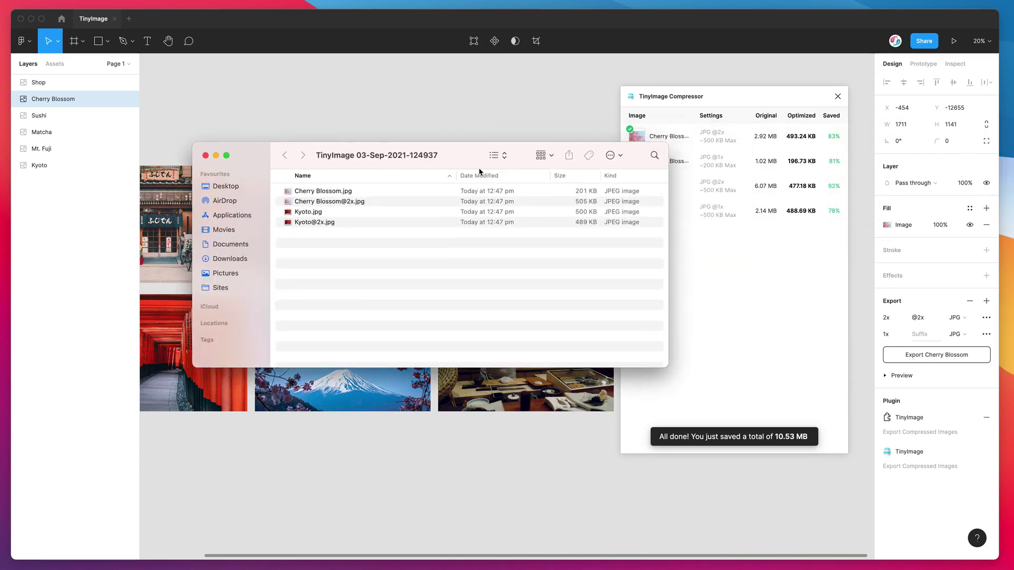
{"action": "left_click_drag", "start_coordinate": [473, 158], "coordinate": [411, 100]}
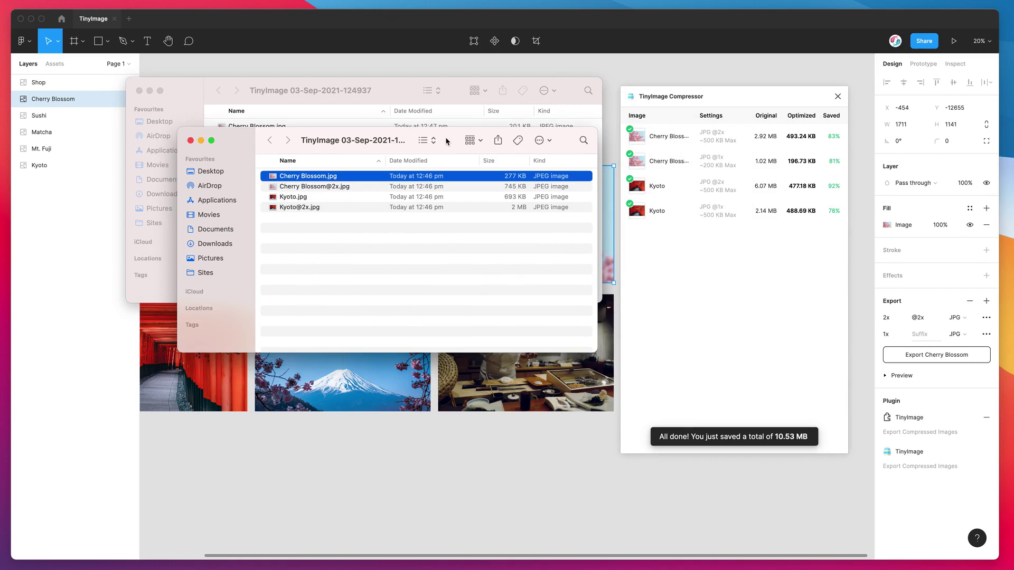
{"action": "left_click_drag", "start_coordinate": [449, 142], "coordinate": [451, 321]}
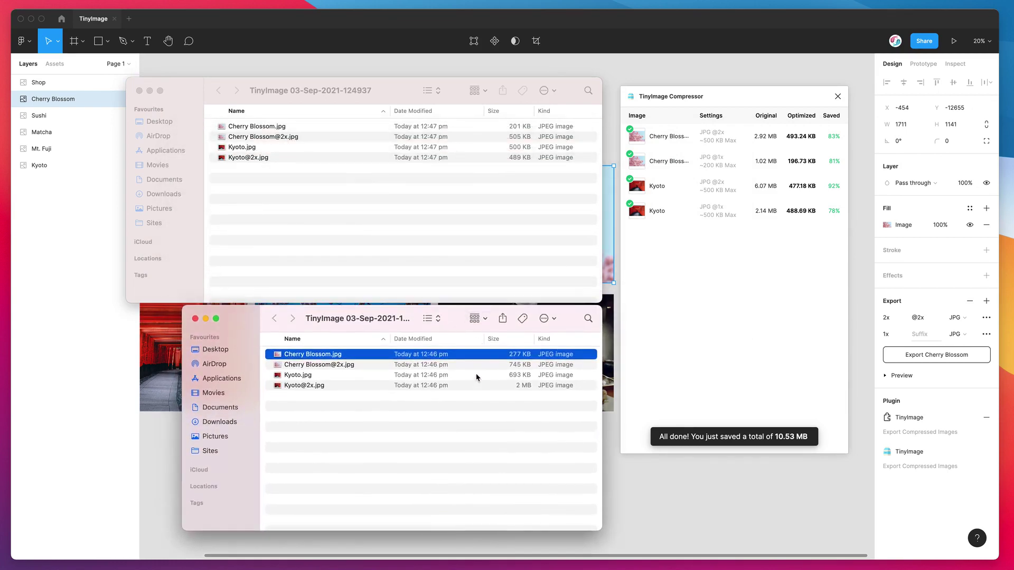
{"action": "left_click", "coordinate": [479, 425]}
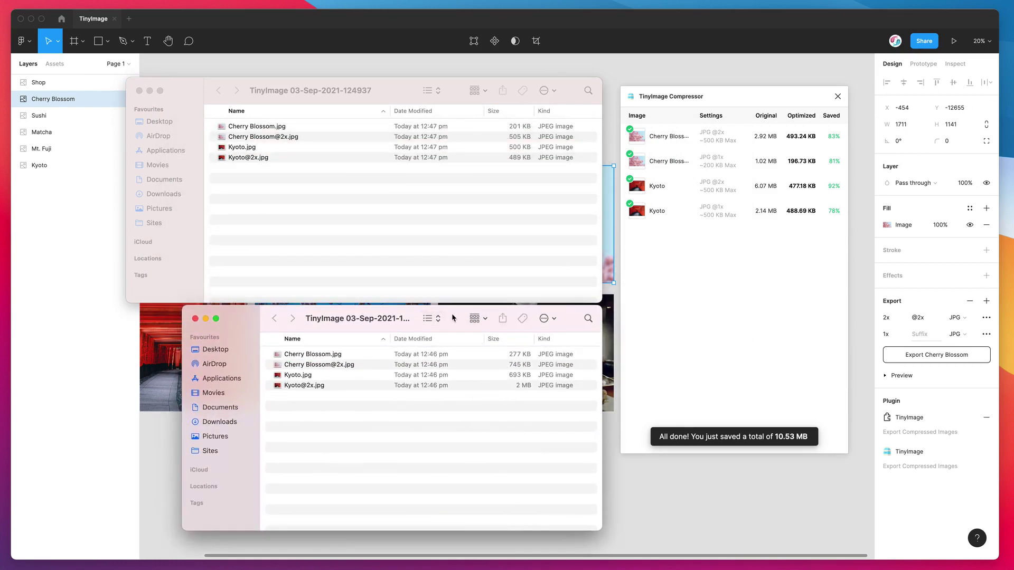
{"action": "left_click_drag", "start_coordinate": [454, 319], "coordinate": [456, 341]}
Step: Compare Cherry Blossom and Kyoto JPG sizes between the older and new export folders
{"action": "left_click", "coordinate": [516, 380]}
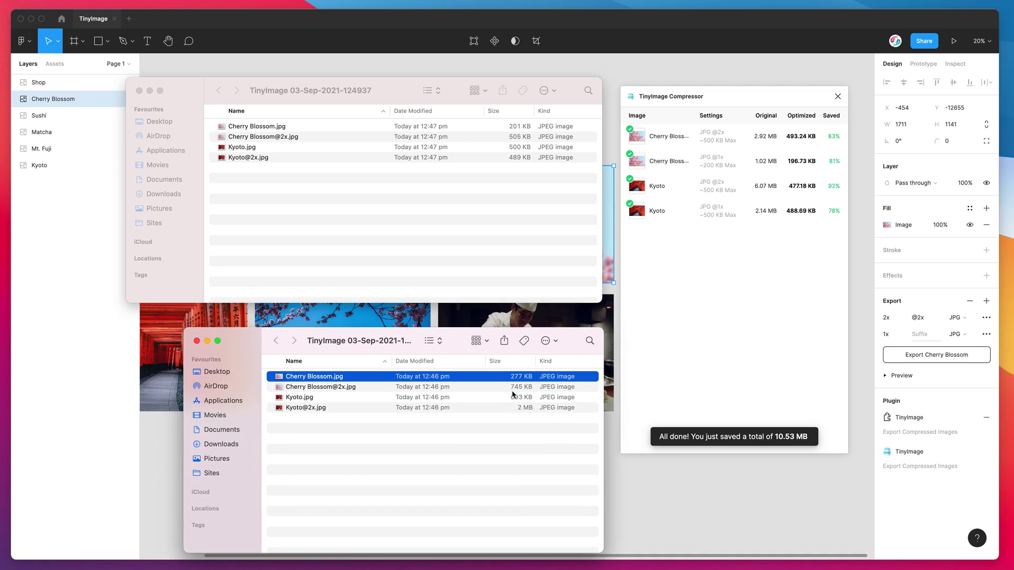
{"action": "left_click_drag", "start_coordinate": [457, 89], "coordinate": [460, 97]}
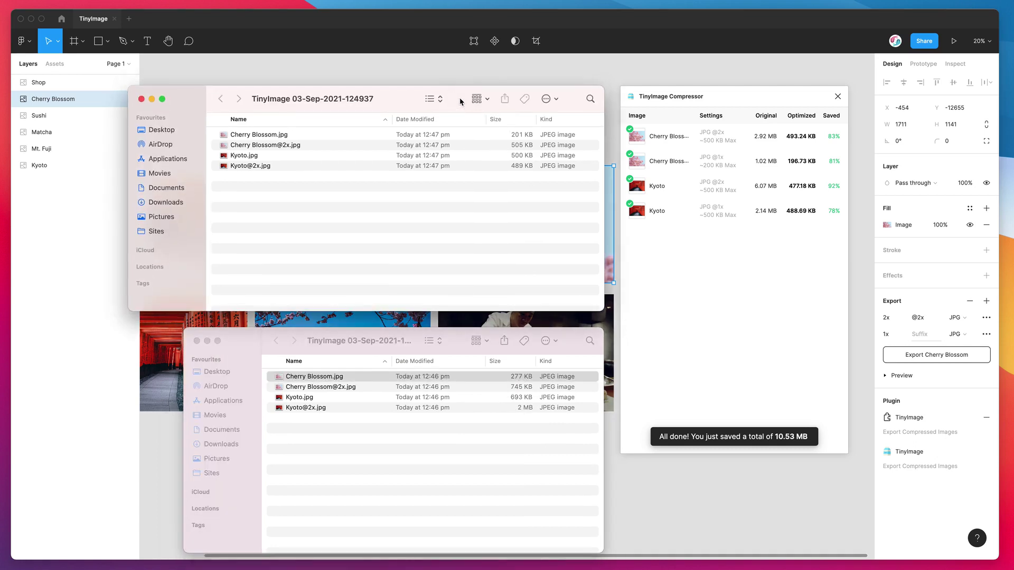
{"action": "left_click", "coordinate": [467, 167]}
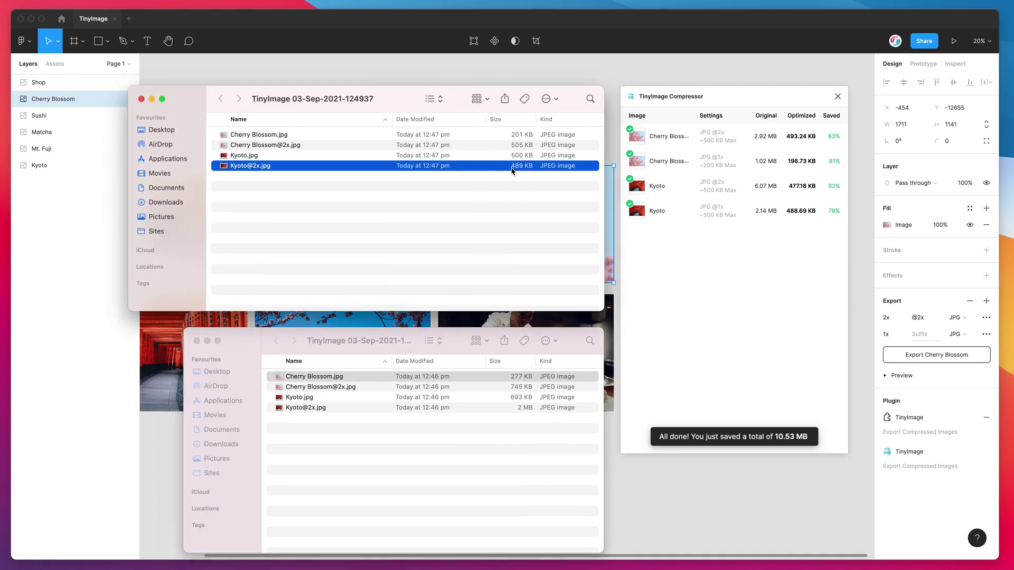
{"action": "left_click", "coordinate": [523, 156]}
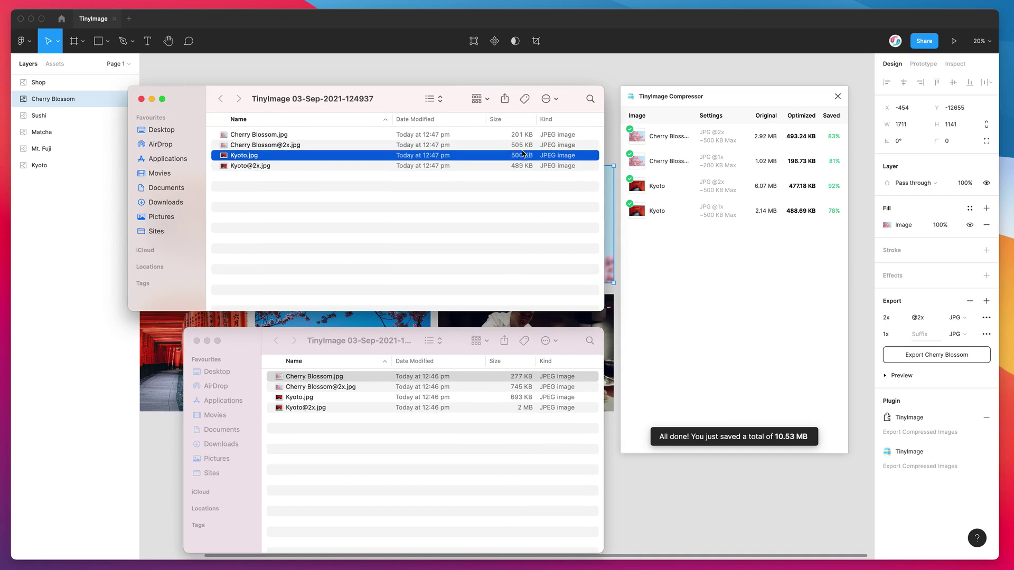
{"action": "left_click", "coordinate": [526, 170]}
{"action": "left_click", "coordinate": [523, 155]}
{"action": "left_click", "coordinate": [521, 145]}
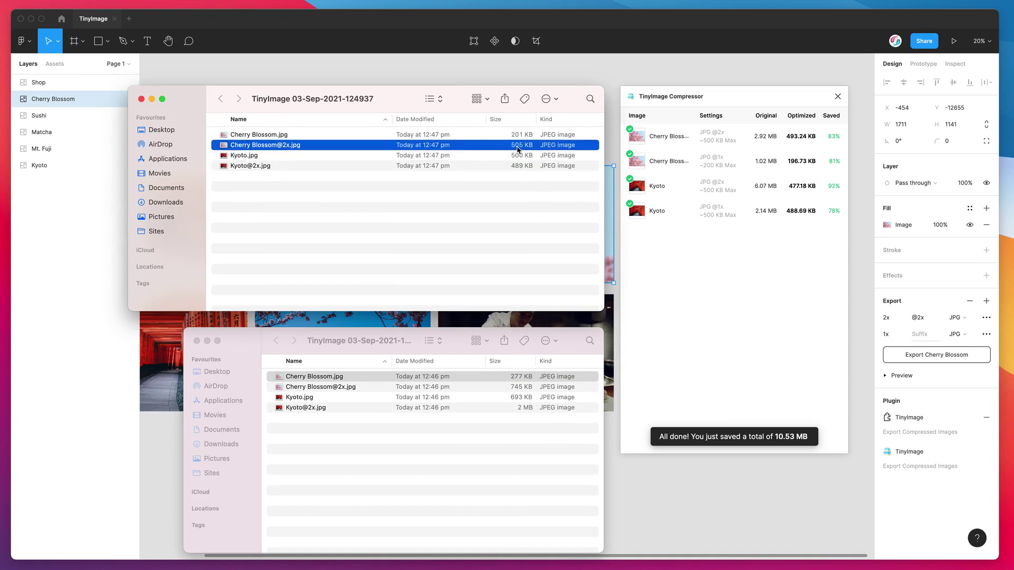
{"action": "right_click", "coordinate": [527, 148]}
{"action": "key", "text": "Escape"}
{"action": "key", "text": "super+Tab"}
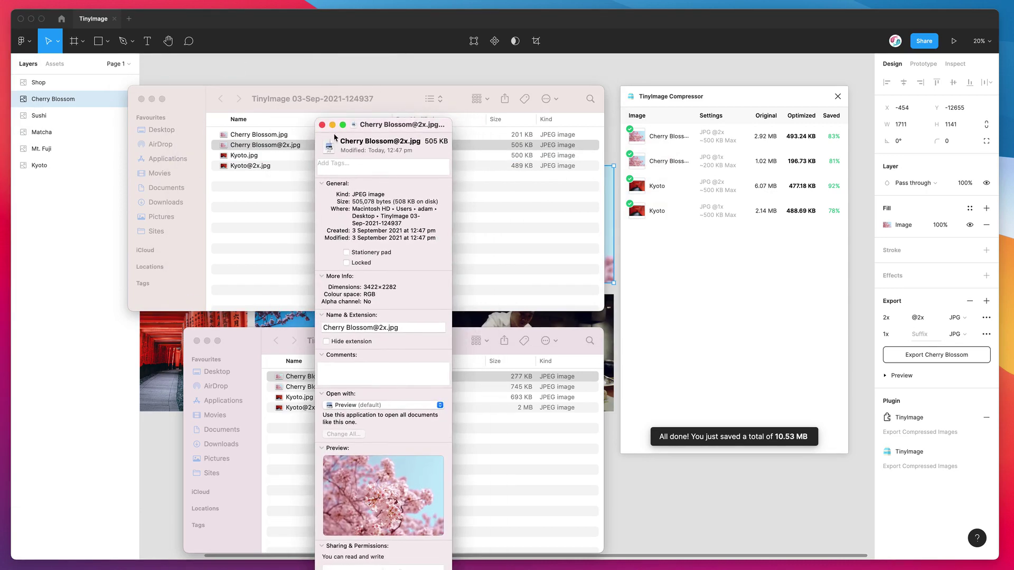
{"action": "left_click", "coordinate": [322, 125]}
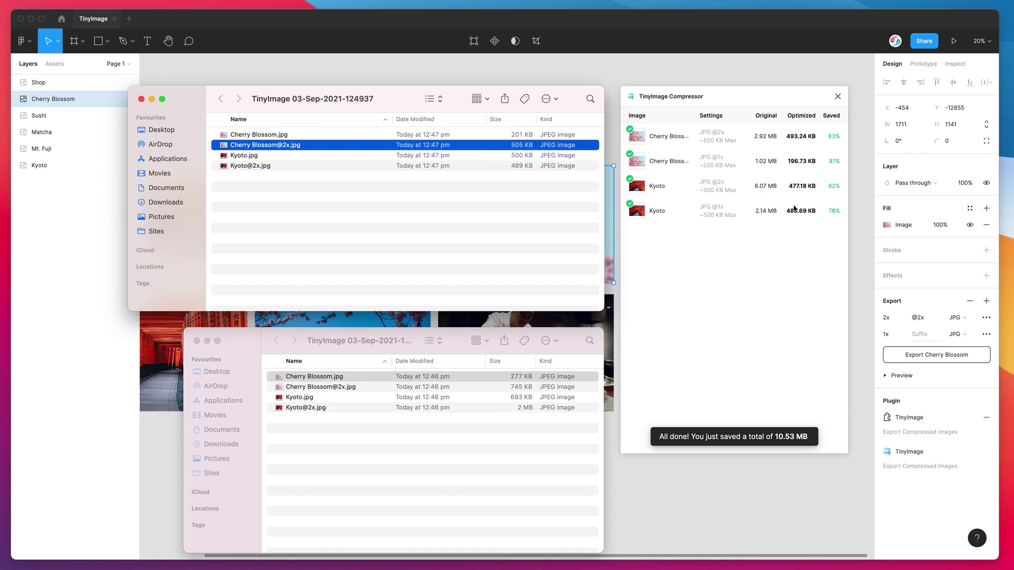
Step: Quick Look the Cherry Blossom and Kyoto photos in the new exports folder
{"action": "left_click_drag", "start_coordinate": [456, 100], "coordinate": [448, 99]}
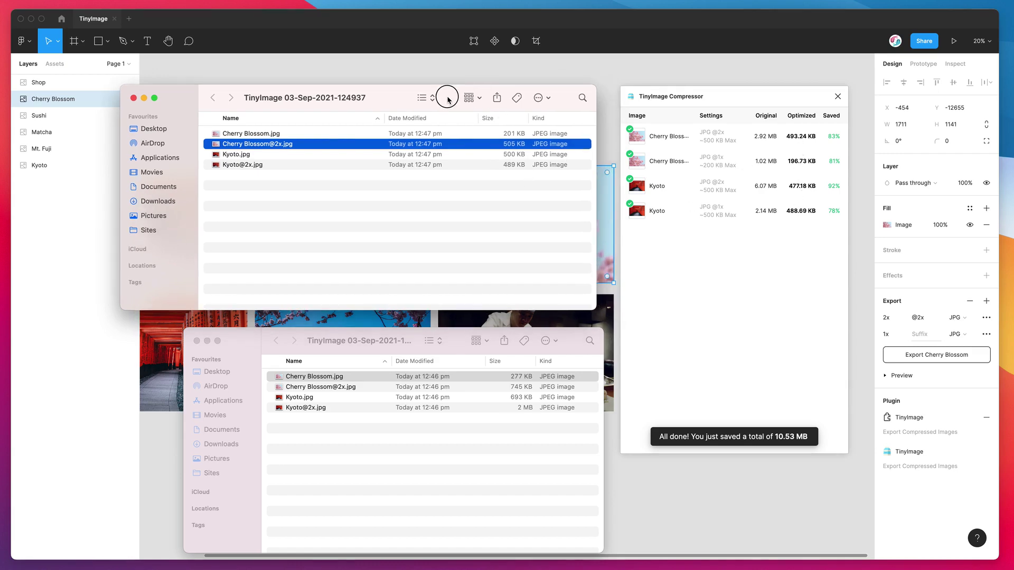
{"action": "left_click", "coordinate": [439, 156]}
{"action": "left_click", "coordinate": [444, 135]}
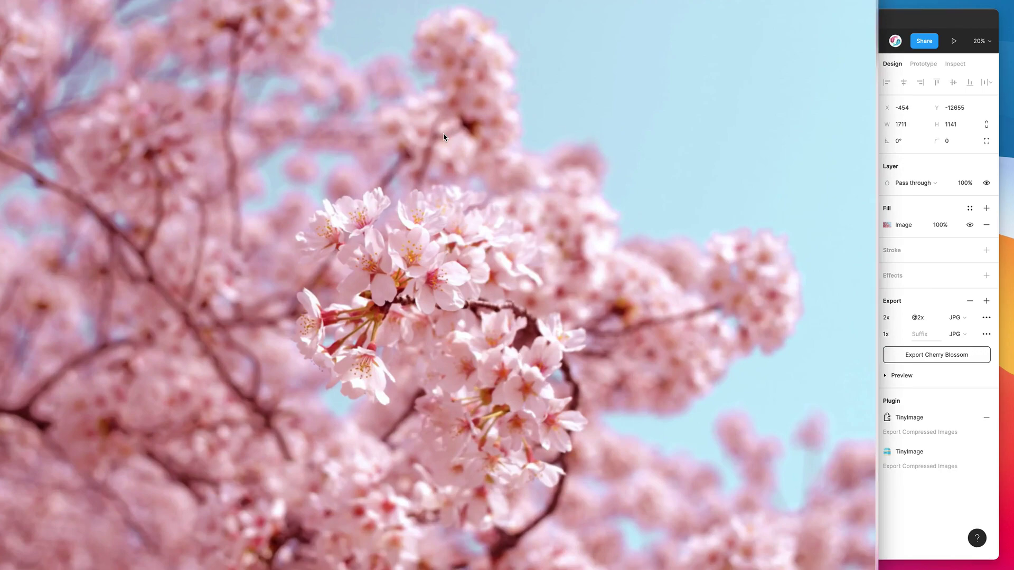
{"action": "key", "text": "Down"}
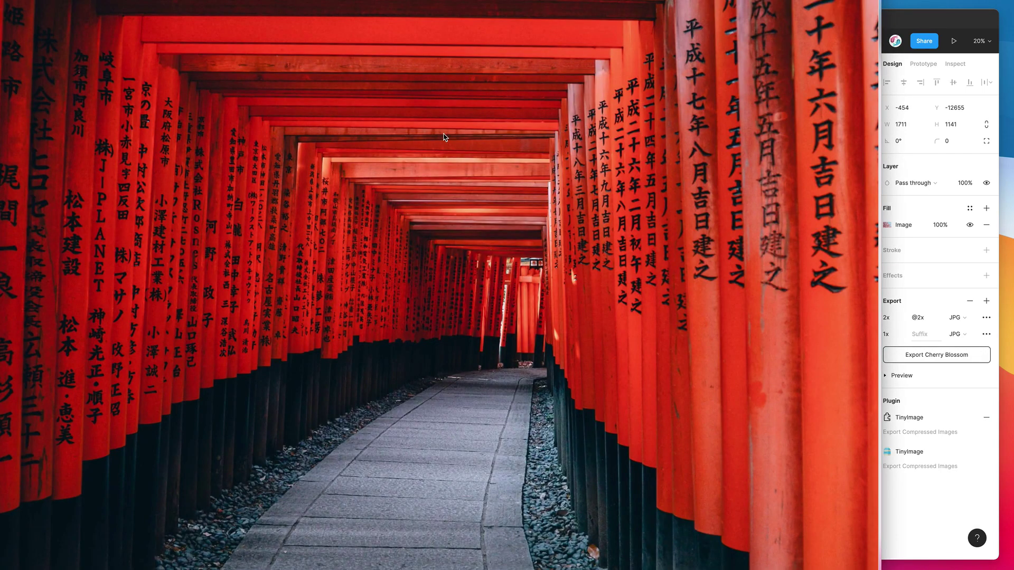
{"action": "key", "text": "space"}
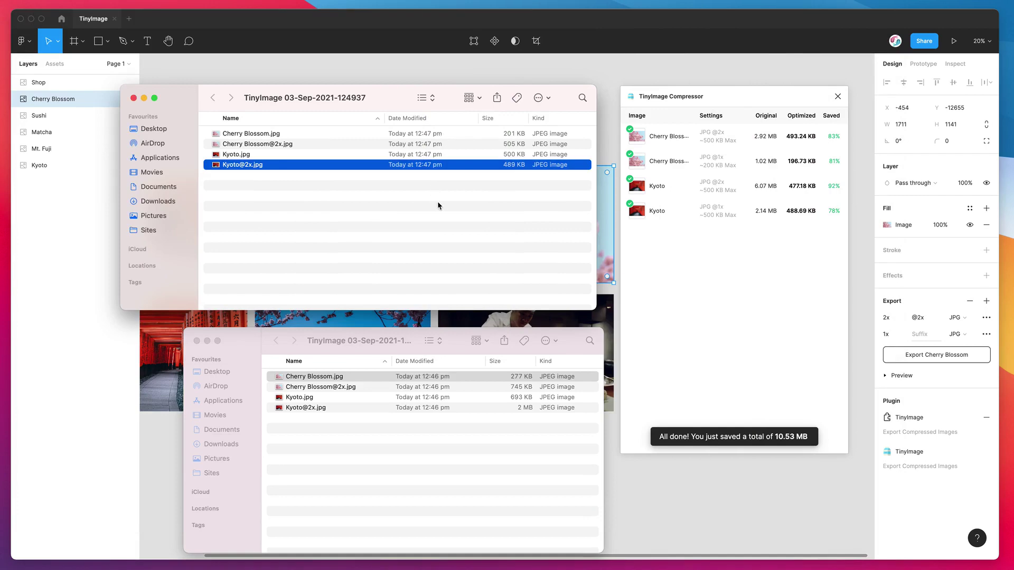
{"action": "left_click", "coordinate": [437, 201]}
{"action": "left_click", "coordinate": [510, 166]}
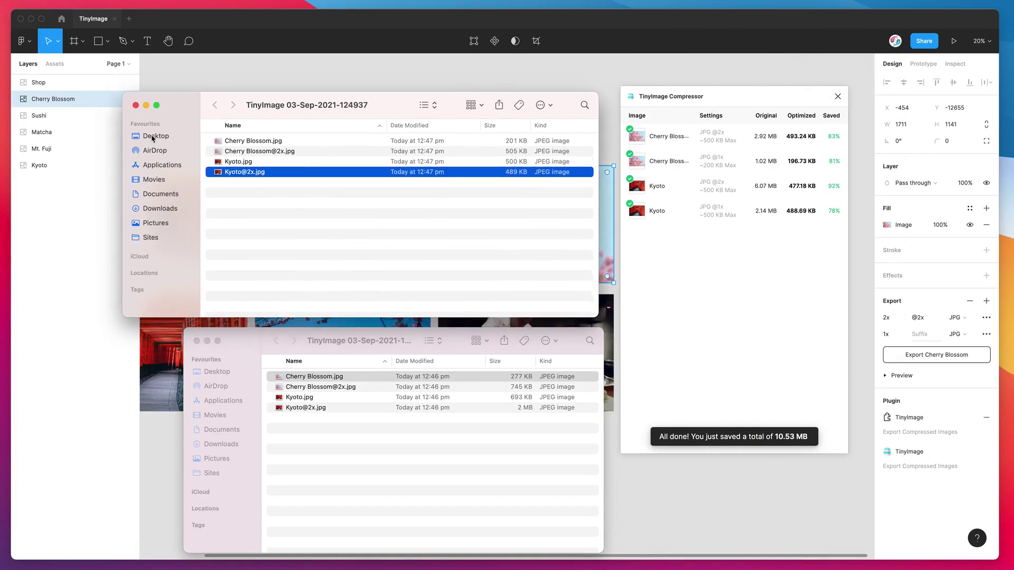
Step: Close the older exports Finder window and check the ~500 KB target in the compressor results
{"action": "left_click", "coordinate": [196, 342]}
{"action": "left_click_drag", "start_coordinate": [788, 97], "coordinate": [791, 112]}
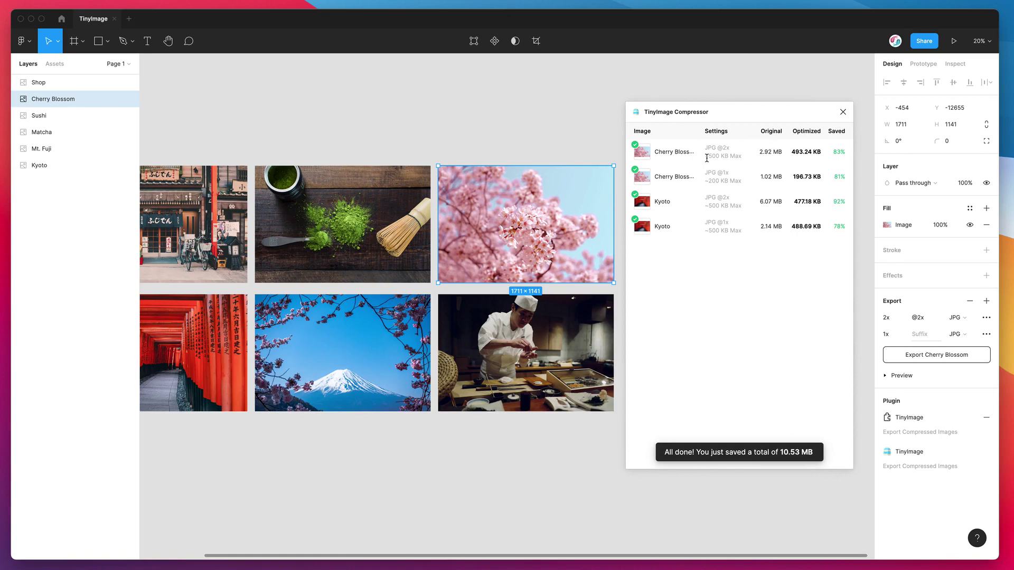
{"action": "mouse_move", "coordinate": [707, 158]}
{"action": "left_mouse_down"}
{"action": "mouse_move", "coordinate": [730, 153]}
{"action": "mouse_move", "coordinate": [706, 156]}
{"action": "left_mouse_up"}
{"action": "left_click", "coordinate": [728, 156]}
{"action": "left_click", "coordinate": [706, 156]}
{"action": "scroll", "coordinate": [613, 204], "scroll_direction": "right", "scroll_amount": 2}
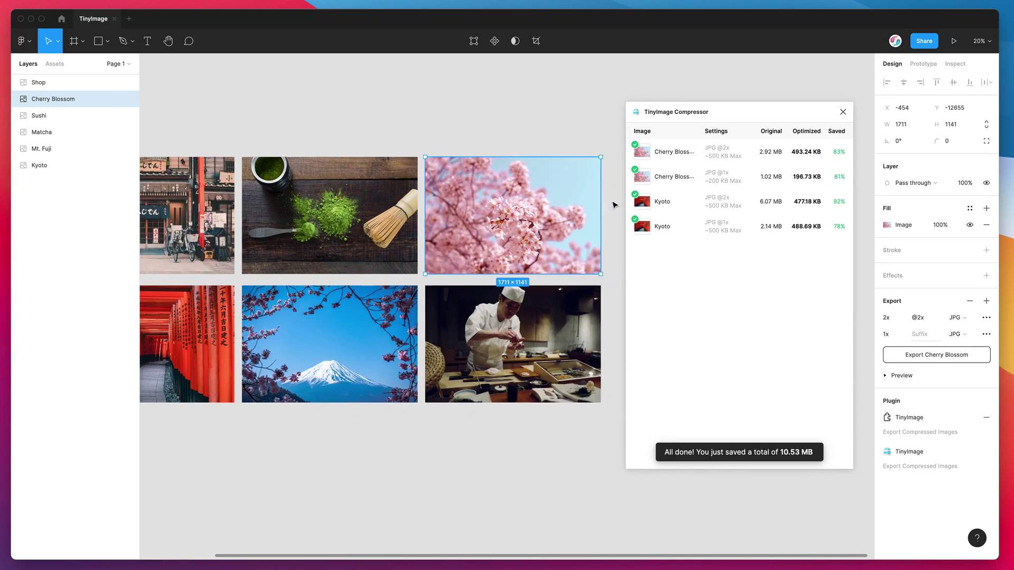
{"action": "left_click_drag", "start_coordinate": [705, 156], "coordinate": [728, 155]}
{"action": "left_click_drag", "start_coordinate": [740, 111], "coordinate": [735, 98]}
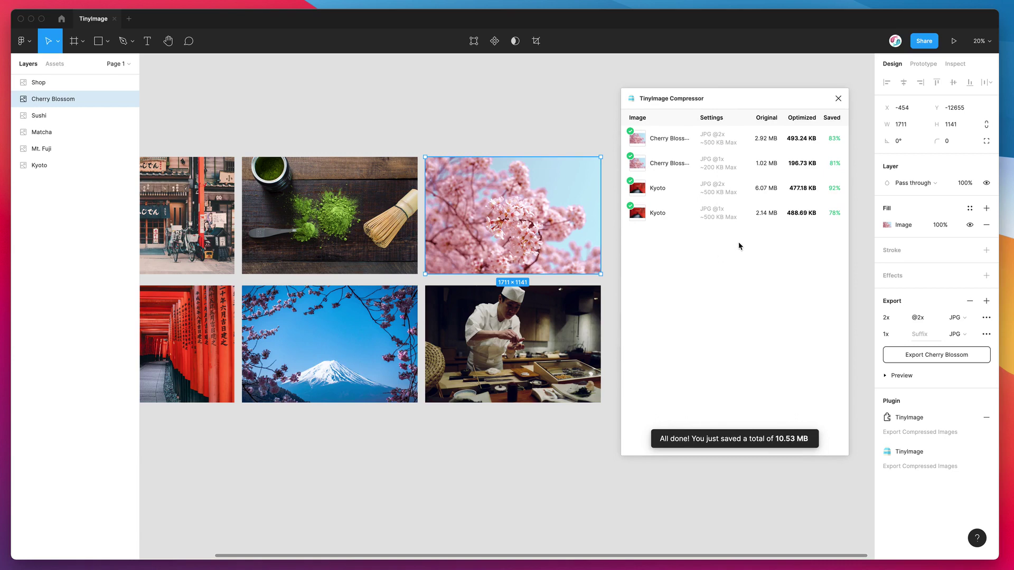
Step: Relaunch TinyImage Compressor and add the Sushi PDF layer to the export at 150dpi
{"action": "left_click", "coordinate": [838, 98]}
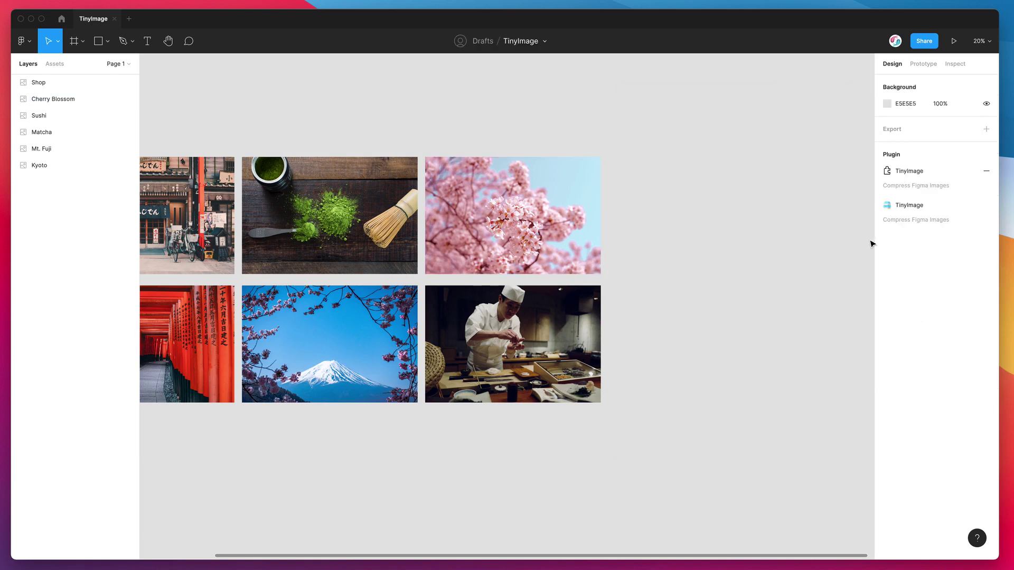
{"action": "left_click", "coordinate": [909, 205]}
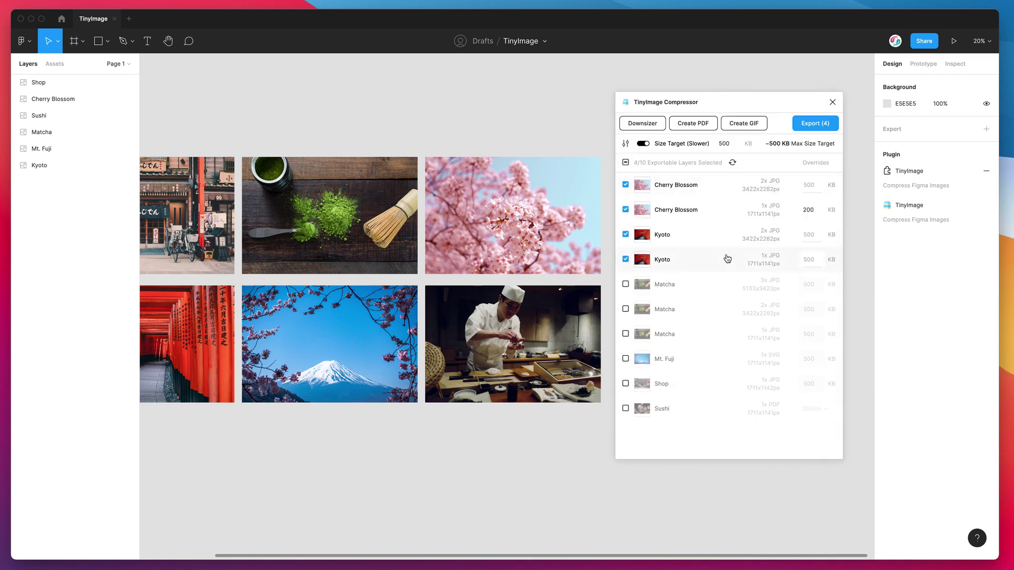
{"action": "left_click", "coordinate": [649, 412]}
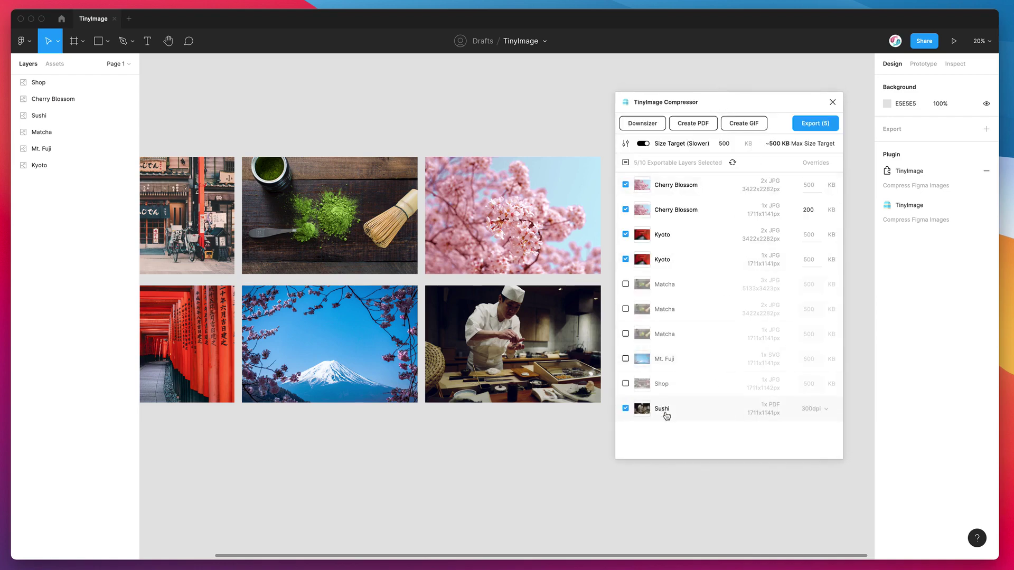
{"action": "left_click", "coordinate": [819, 414]}
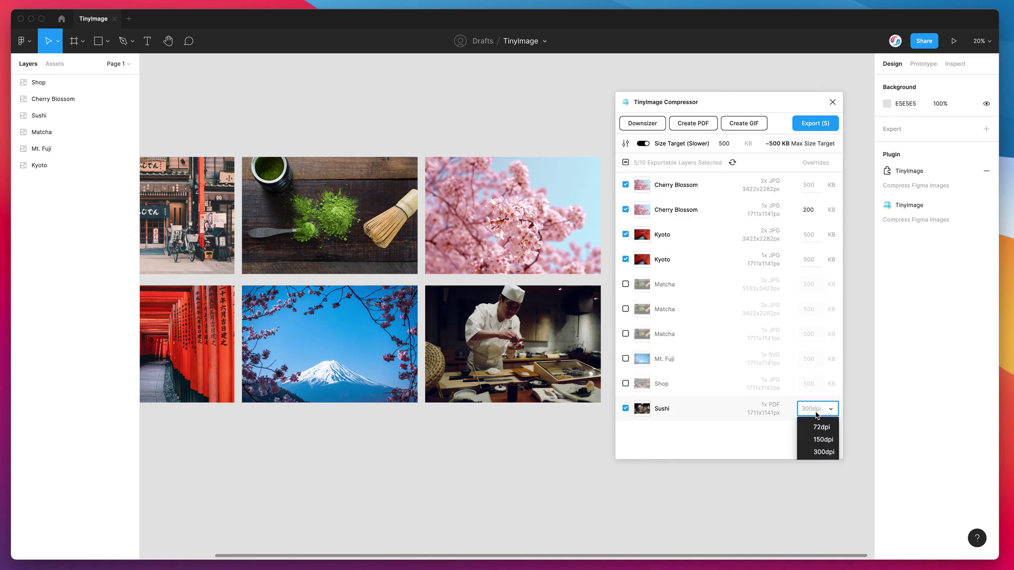
{"action": "left_click", "coordinate": [816, 440]}
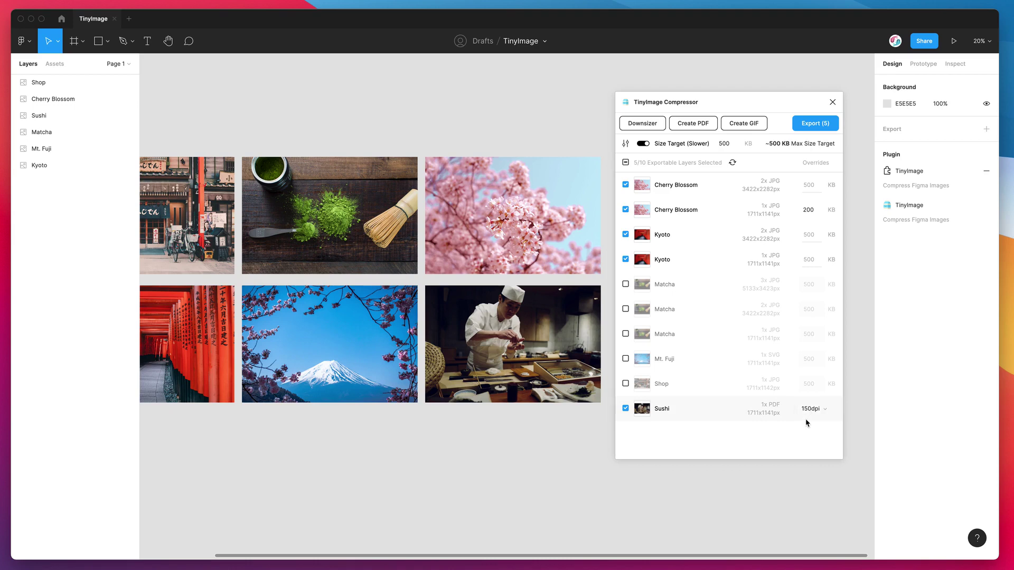
Step: Remove the Cherry Blossom 200 KB override, keeping Size Target enabled
{"action": "left_click", "coordinate": [671, 148]}
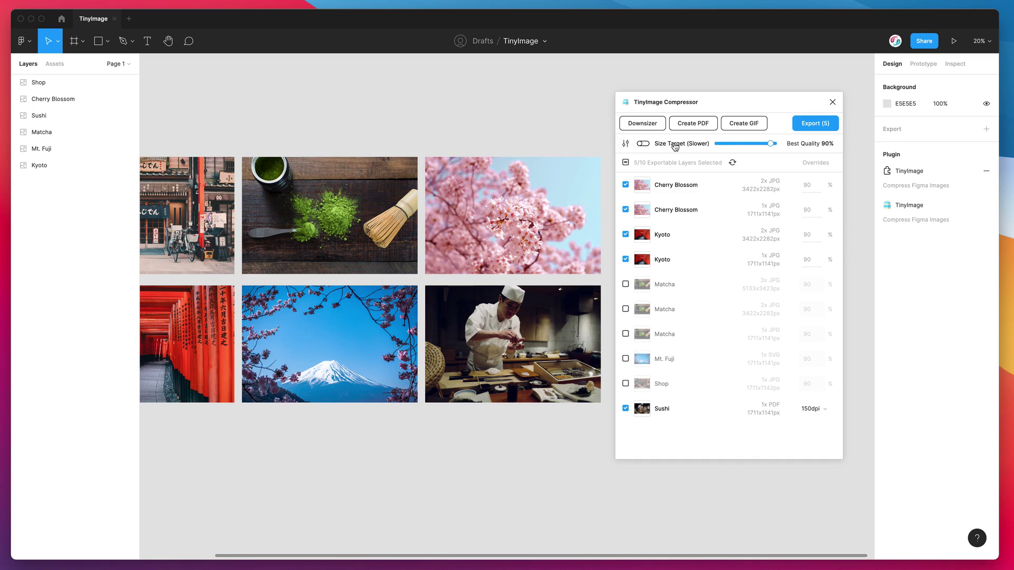
{"action": "left_click", "coordinate": [658, 145]}
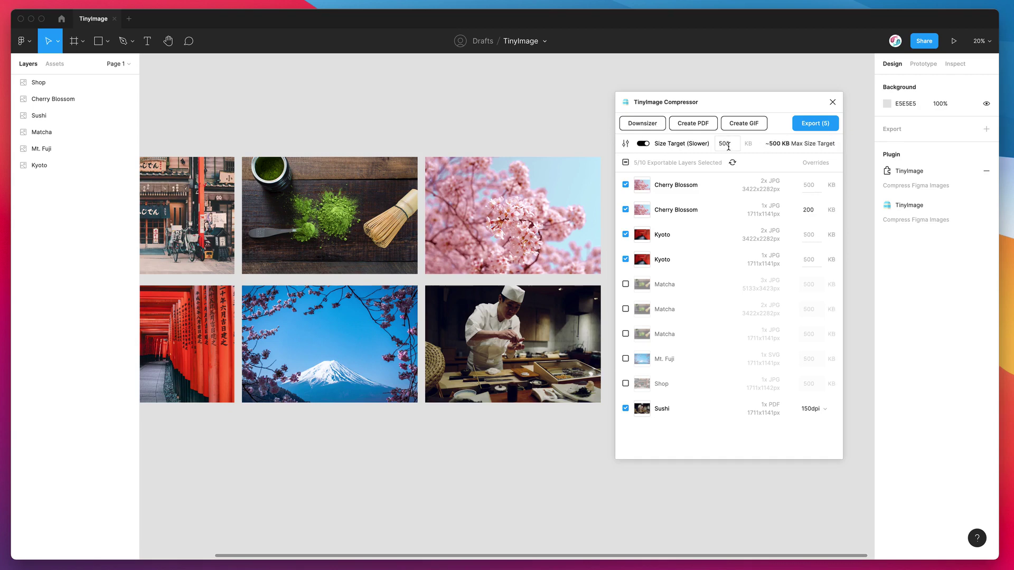
{"action": "left_click", "coordinate": [809, 210]}
{"action": "key", "text": "BackSpace"}
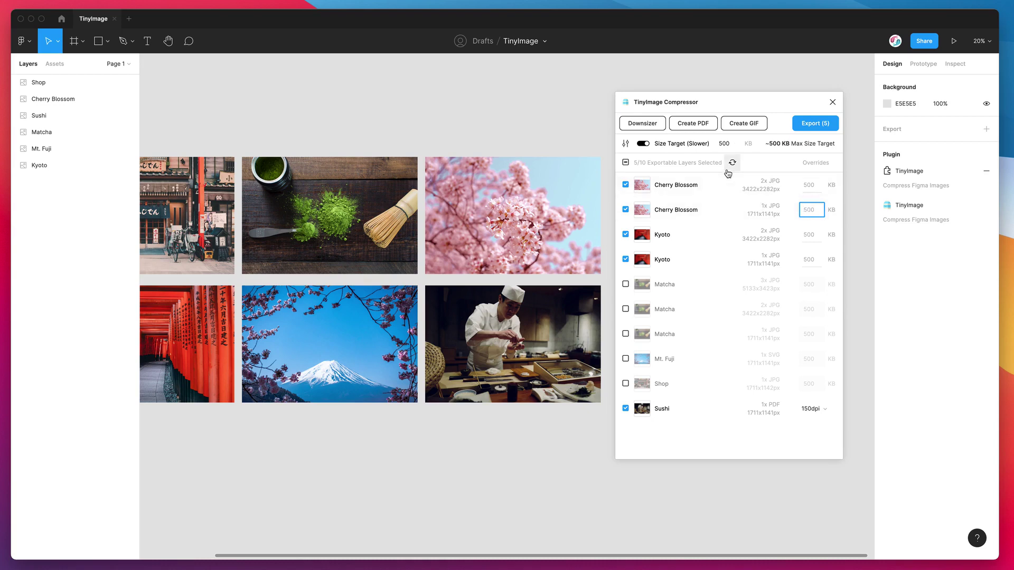
Step: Change the size target to 5000, then switch to quality mode at Best Quality 90%
{"action": "left_click_drag", "start_coordinate": [724, 108], "coordinate": [725, 114]}
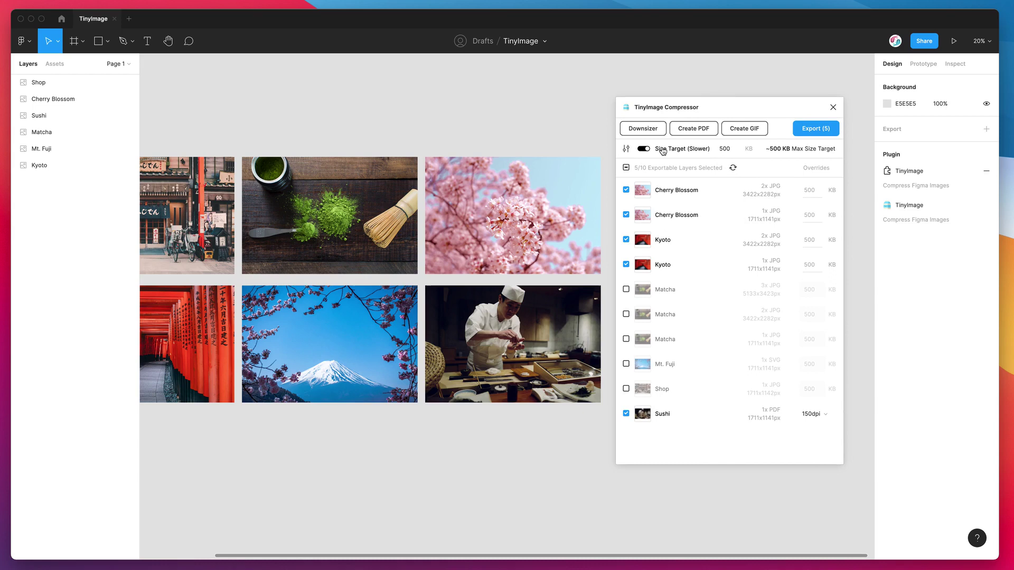
{"action": "left_click_drag", "start_coordinate": [731, 149], "coordinate": [717, 149]}
{"action": "type", "text": "5000"}
{"action": "left_click", "coordinate": [680, 150]}
{"action": "mouse_move", "coordinate": [771, 149]}
{"action": "left_mouse_down"}
{"action": "mouse_move", "coordinate": [759, 149]}
{"action": "mouse_move", "coordinate": [772, 149]}
{"action": "left_mouse_up"}
{"action": "left_click", "coordinate": [686, 152]}
{"action": "left_click", "coordinate": [672, 151]}
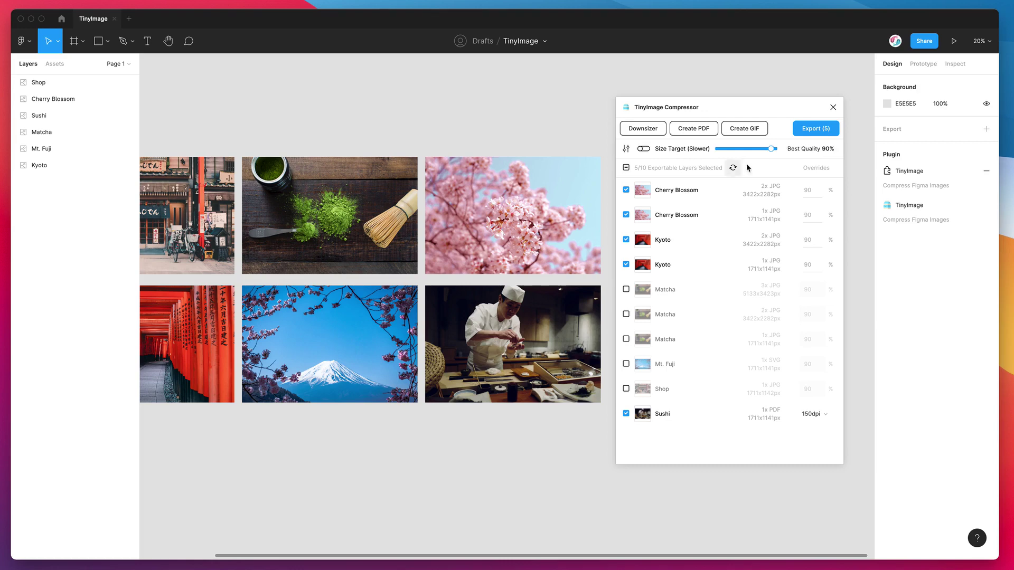